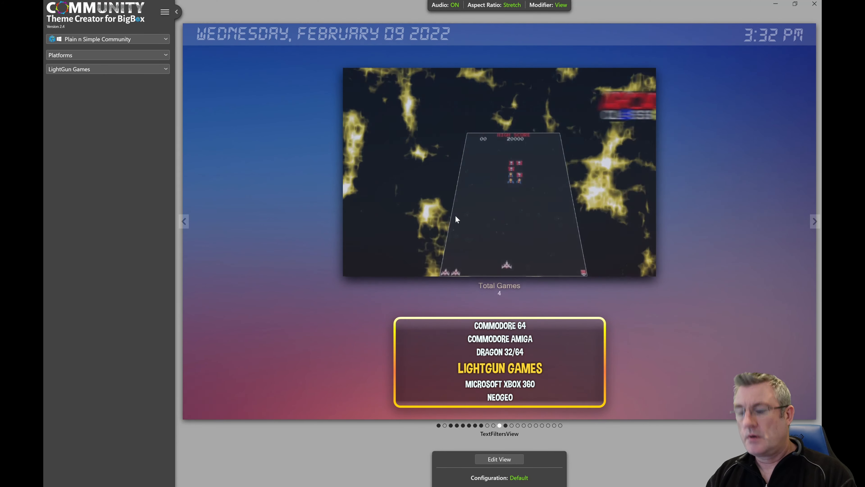
# Step: Turn off the audio for the theme preview
pyautogui.moveTo(456, 7)
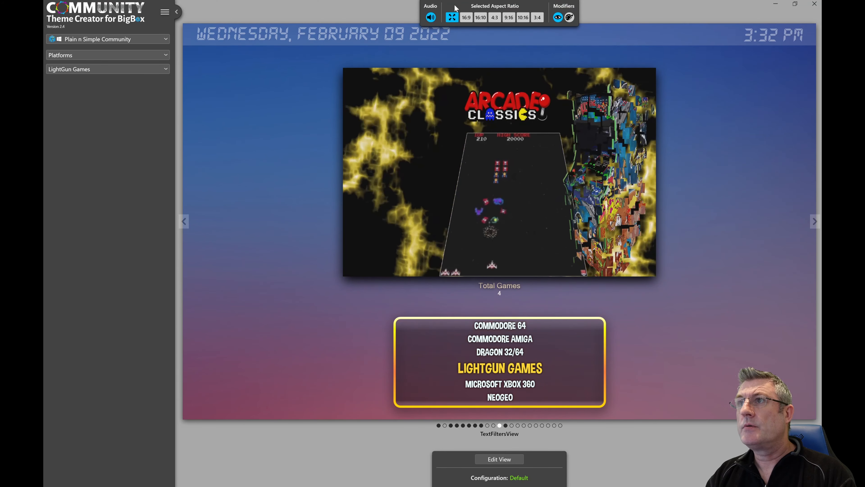
pyautogui.click(431, 15)
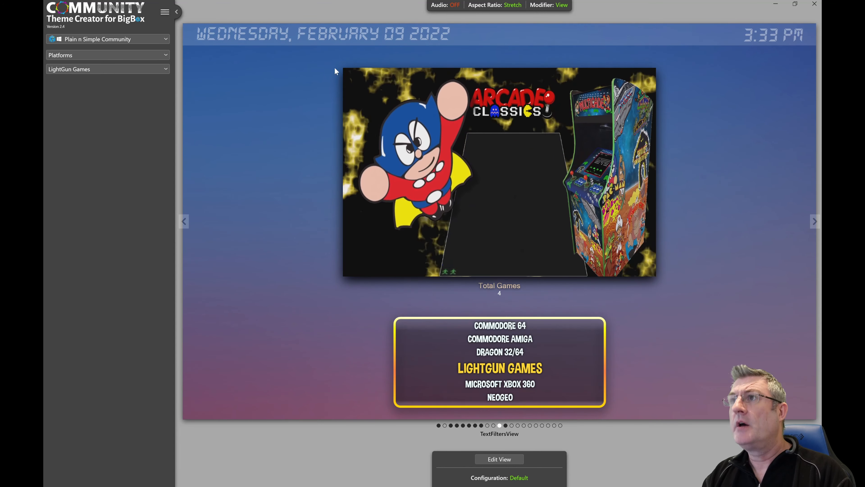
pyautogui.moveTo(559, 6)
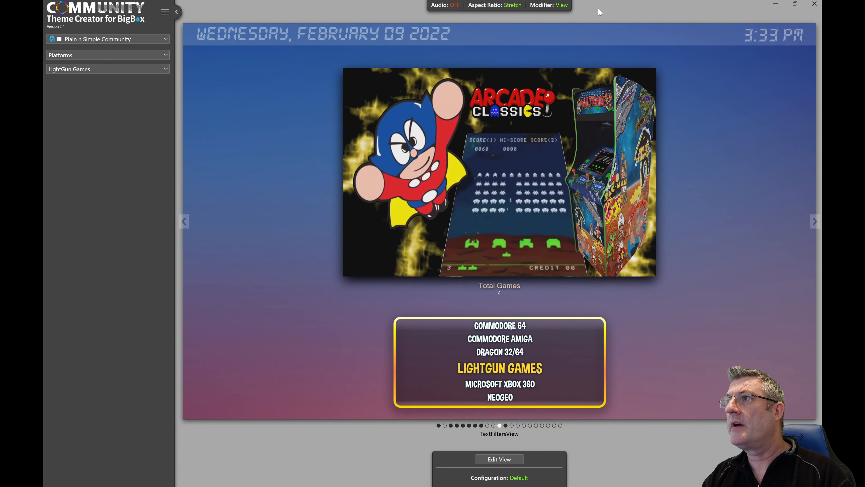
# Step: Restore the maximized theme creator window to a smaller size, make it taller and reposition it on the desktop
pyautogui.doubleClick(598, 8)
pyautogui.moveTo(555, 35); pyautogui.dragTo(605, 26)
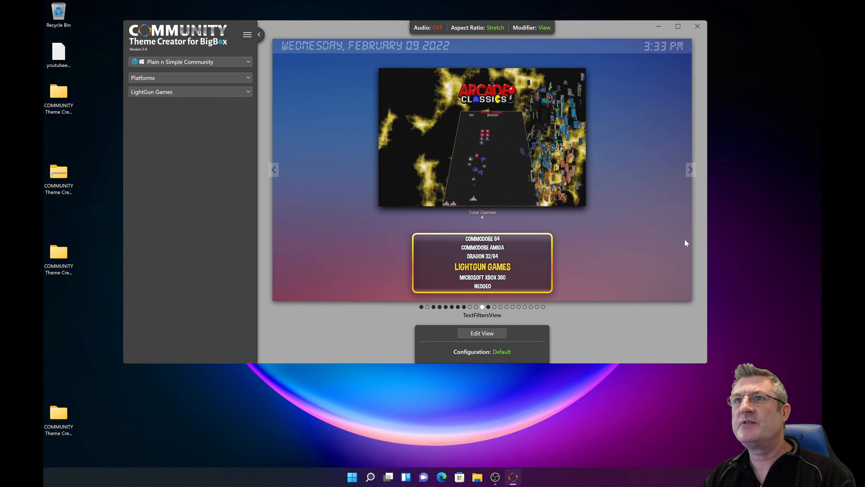
pyautogui.moveTo(626, 361); pyautogui.dragTo(622, 416)
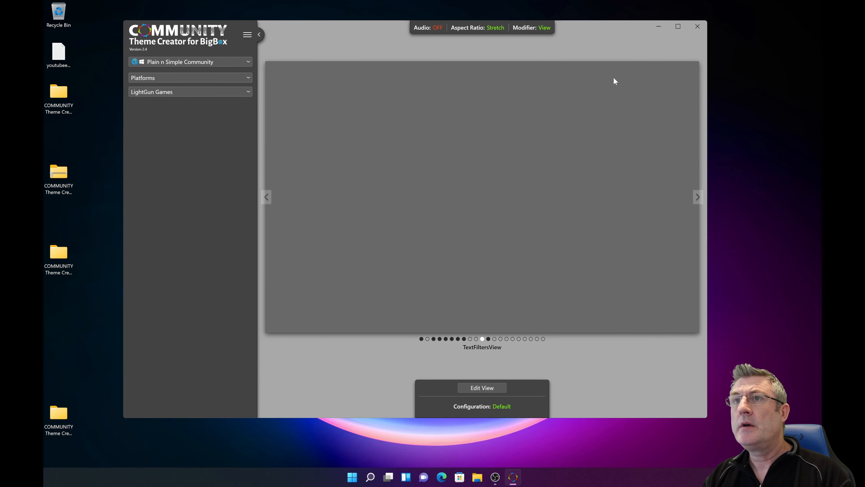
pyautogui.moveTo(588, 27); pyautogui.dragTo(584, 29)
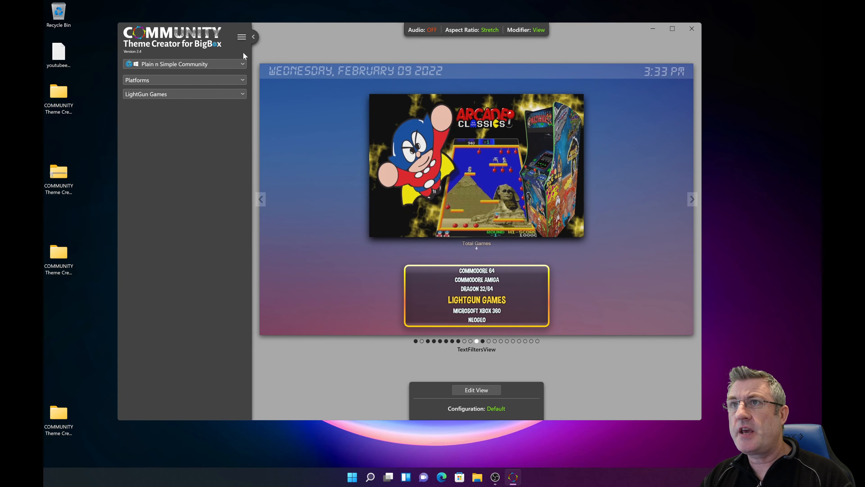
# Step: Switch from the current theme to the Arcade Test 2_5 theme
pyautogui.click(236, 64)
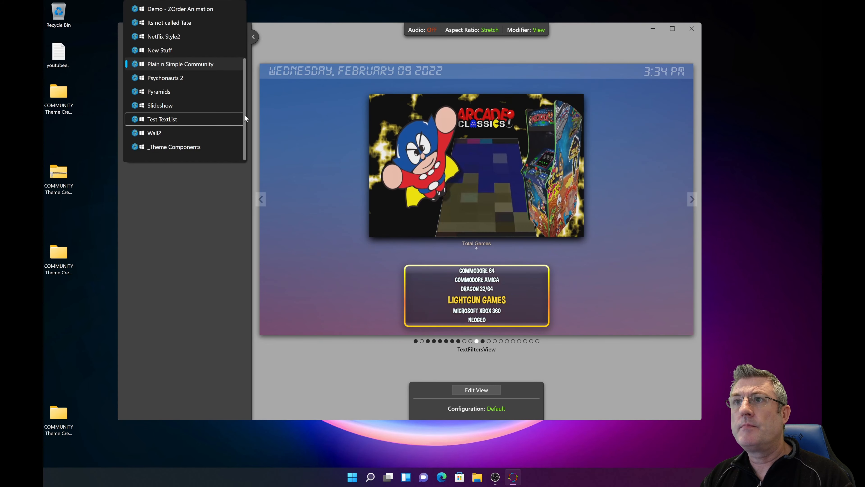
pyautogui.moveTo(244, 113)
pyautogui.mouseDown()
pyautogui.moveTo(240, 49)
pyautogui.moveTo(245, 117)
pyautogui.mouseUp()
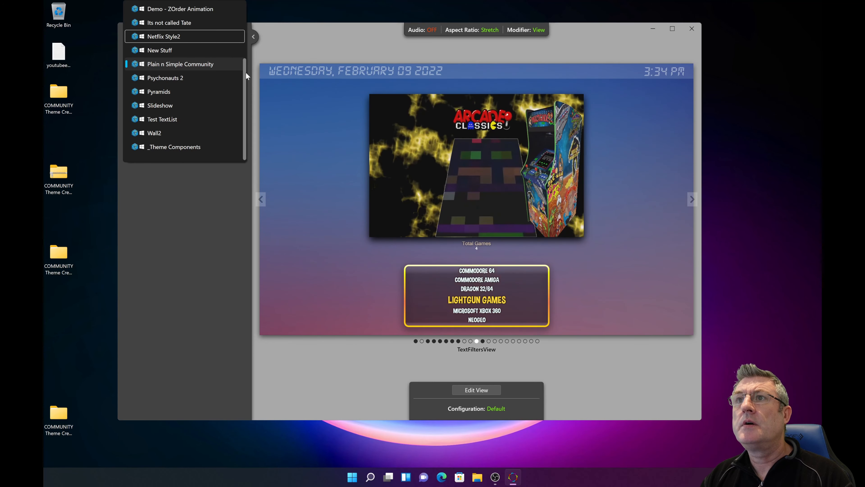
pyautogui.scroll(2, 244, 70)
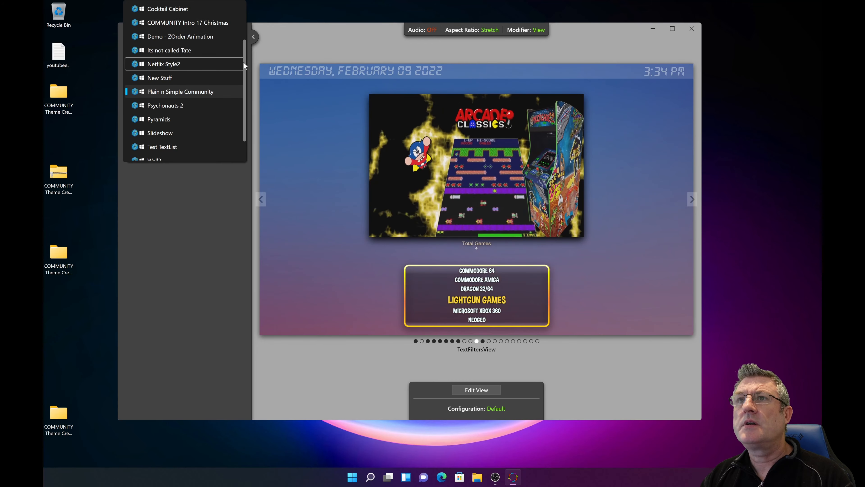
pyautogui.moveTo(243, 61); pyautogui.dragTo(242, 20)
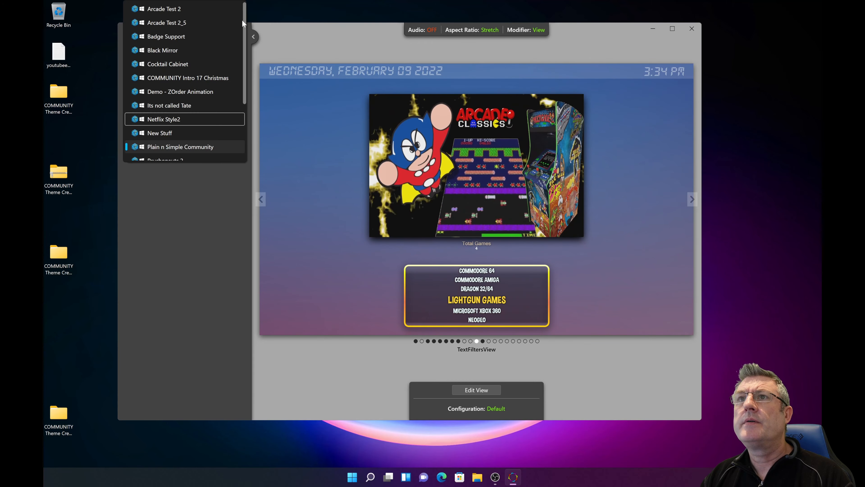
pyautogui.click(207, 19)
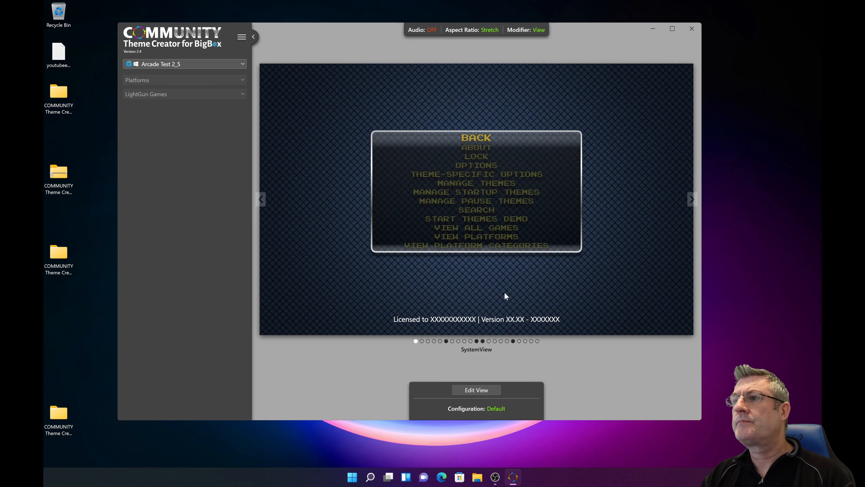
# Step: Open the theme's TextGamesView for editing and move the UI Elements window away from the screen's corner
pyautogui.click(476, 351)
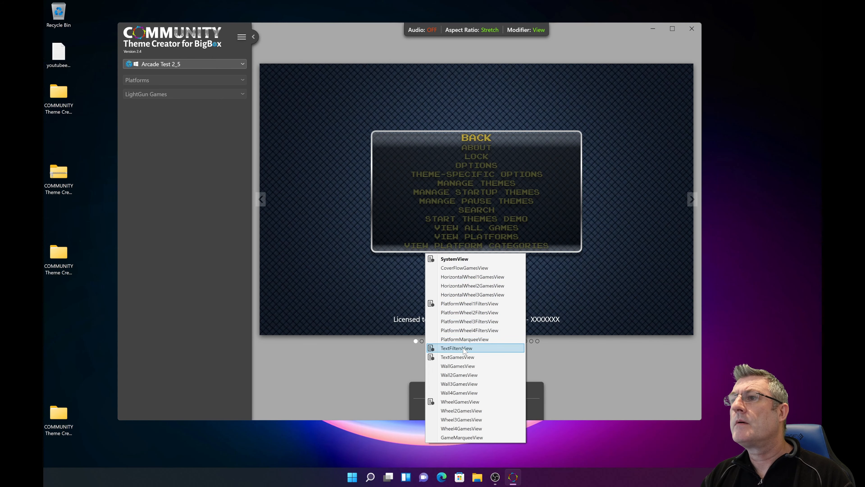
pyautogui.click(379, 353)
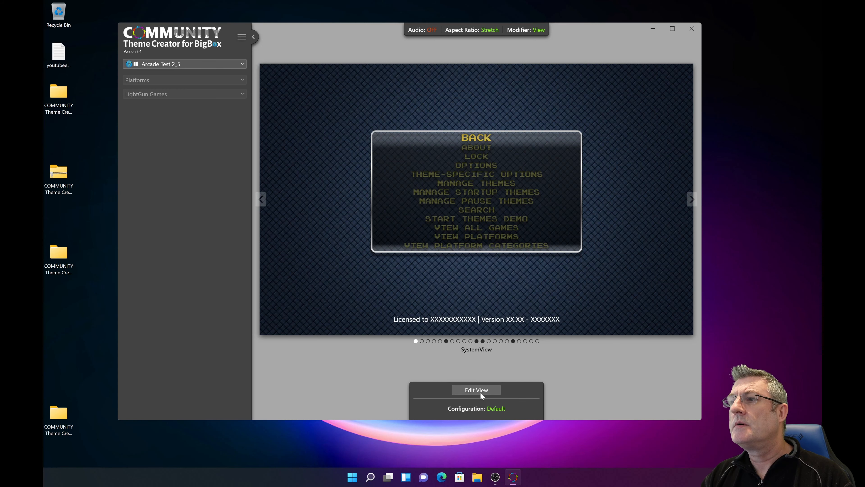
pyautogui.click(480, 351)
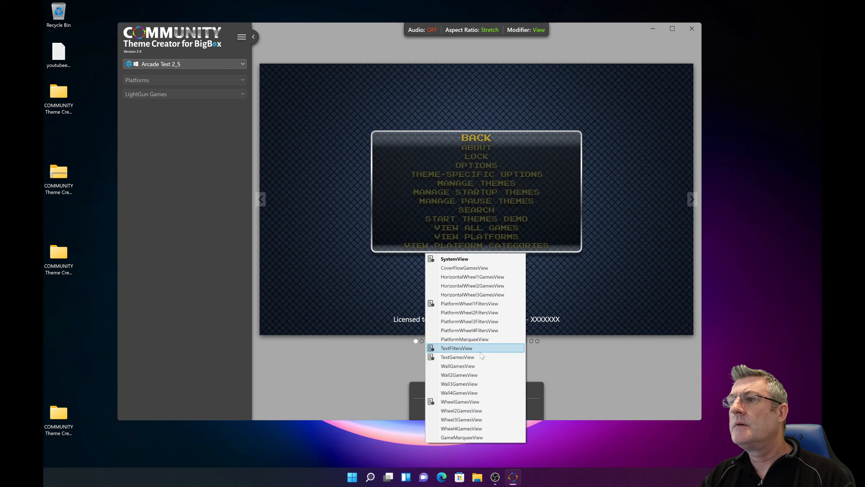
pyautogui.click(462, 357)
pyautogui.click(477, 390)
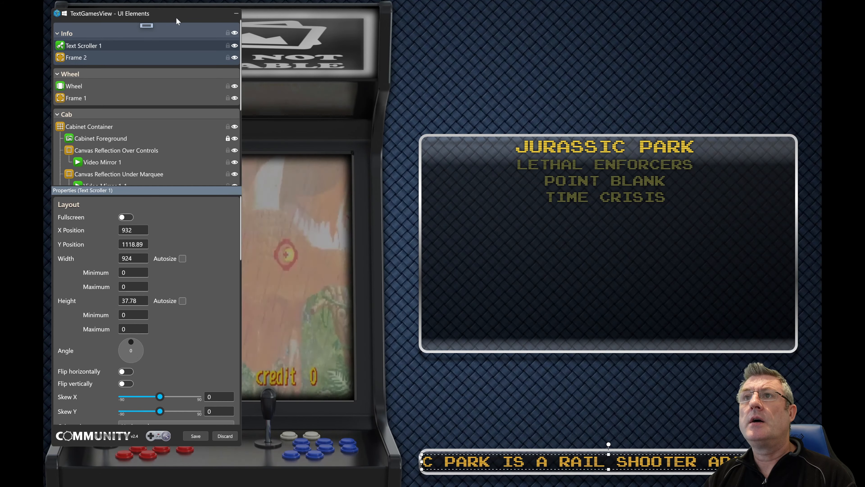
pyautogui.moveTo(176, 19); pyautogui.dragTo(206, 41)
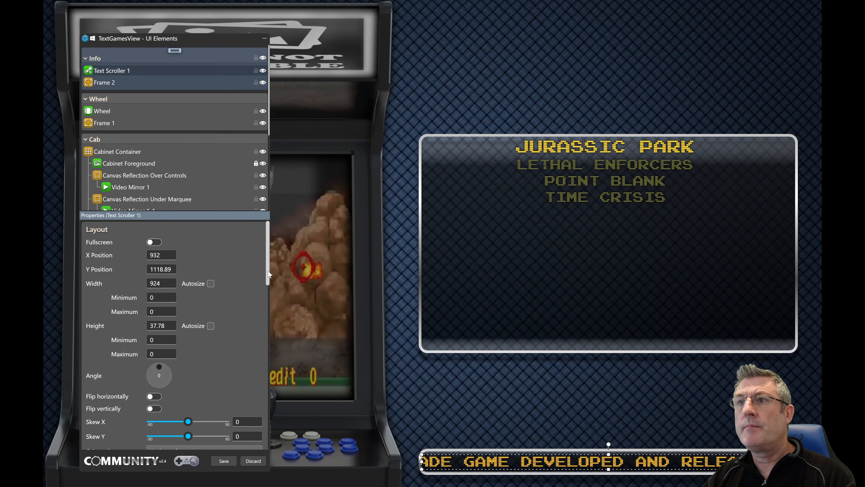
# Step: Look through Text Scroller 1's properties from Layout down to Alignment and Foreground
pyautogui.moveTo(268, 272); pyautogui.dragTo(270, 268)
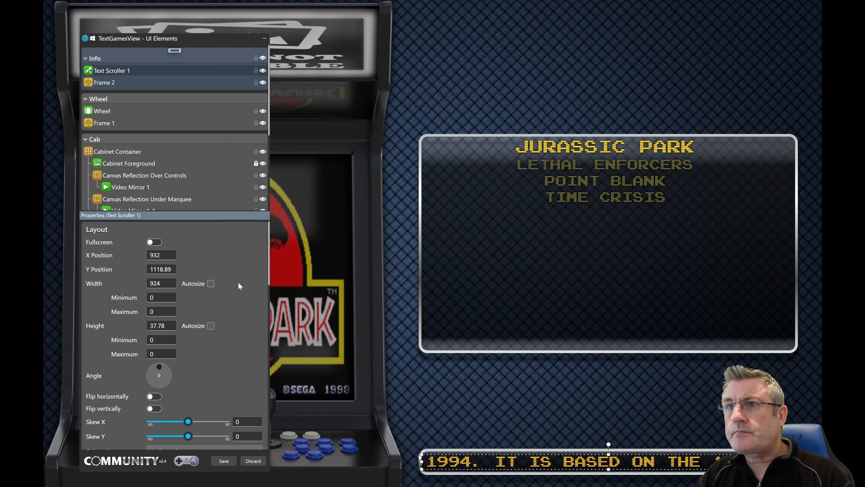
pyautogui.moveTo(267, 275)
pyautogui.mouseDown()
pyautogui.moveTo(279, 374)
pyautogui.moveTo(268, 433)
pyautogui.moveTo(269, 262)
pyautogui.mouseUp()
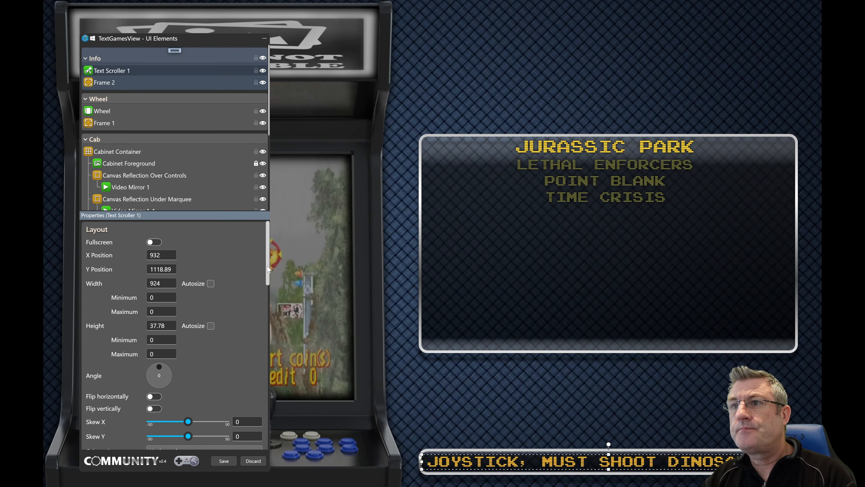
pyautogui.moveTo(267, 264); pyautogui.dragTo(268, 290)
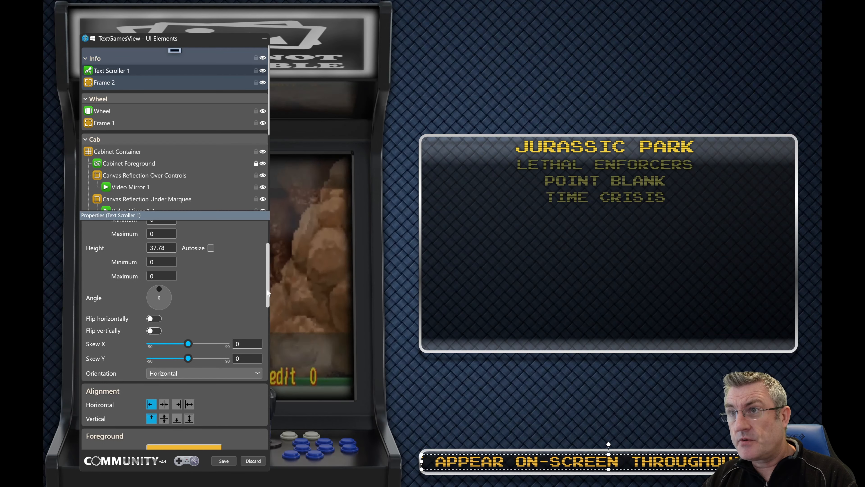
pyautogui.moveTo(267, 290); pyautogui.dragTo(268, 294)
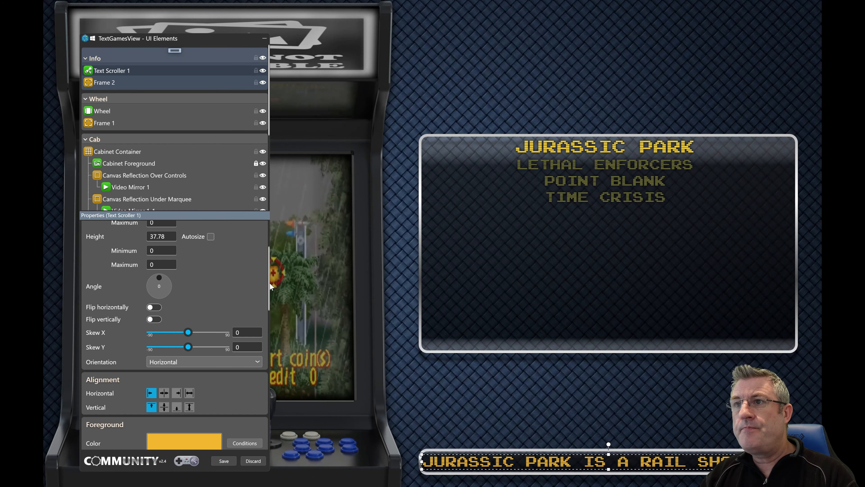
pyautogui.moveTo(269, 288); pyautogui.dragTo(252, 255)
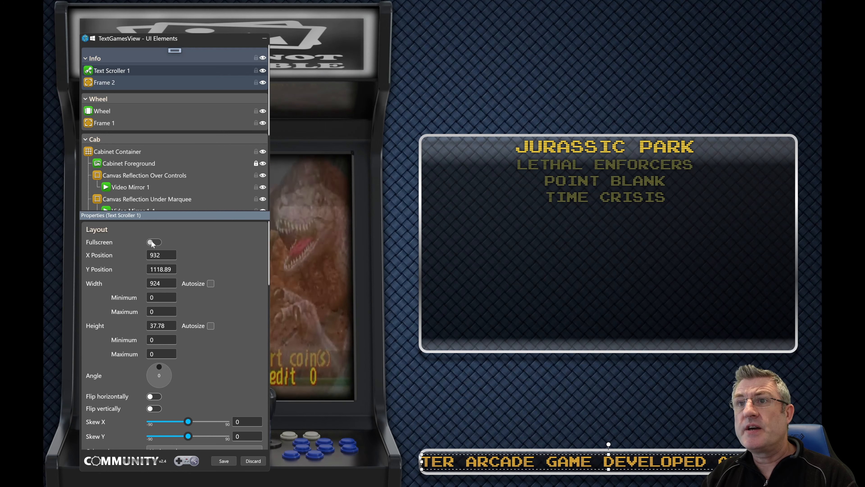
# Step: Turn on Fullscreen for Text Scroller 1, review the reduced layout properties, and turn Fullscreen off again
pyautogui.click(157, 242)
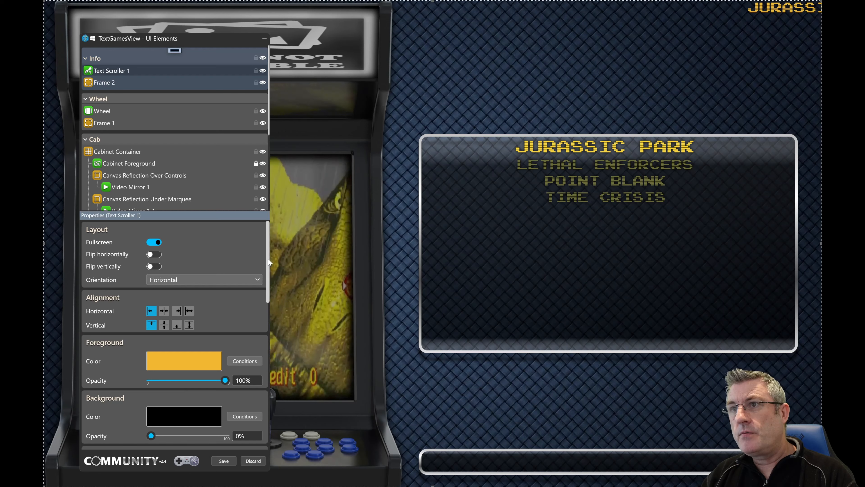
pyautogui.moveTo(268, 262); pyautogui.dragTo(272, 279)
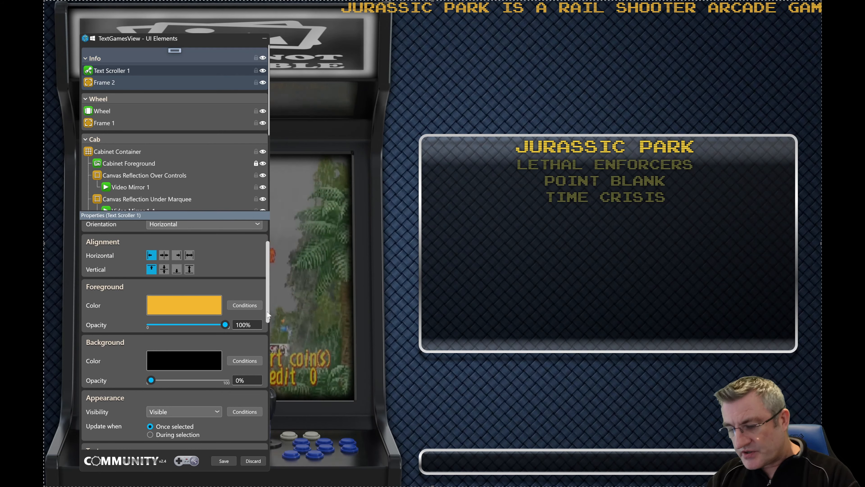
pyautogui.moveTo(267, 314); pyautogui.dragTo(268, 291)
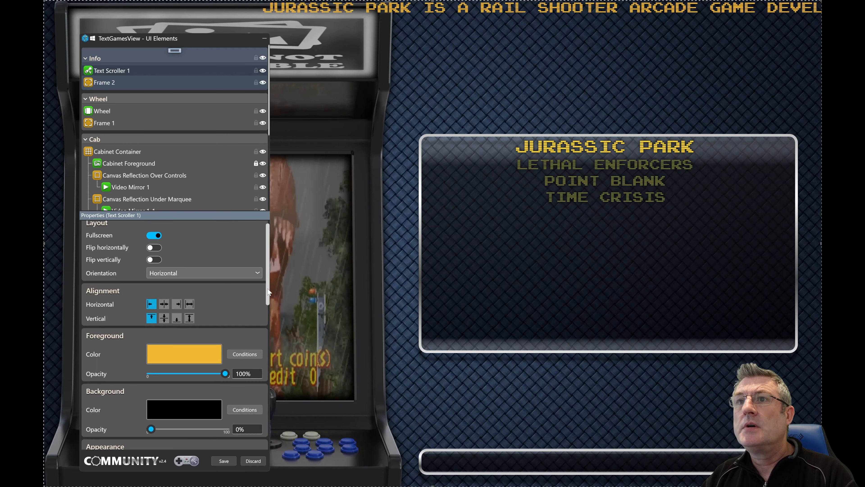
pyautogui.scroll(1, 267, 289)
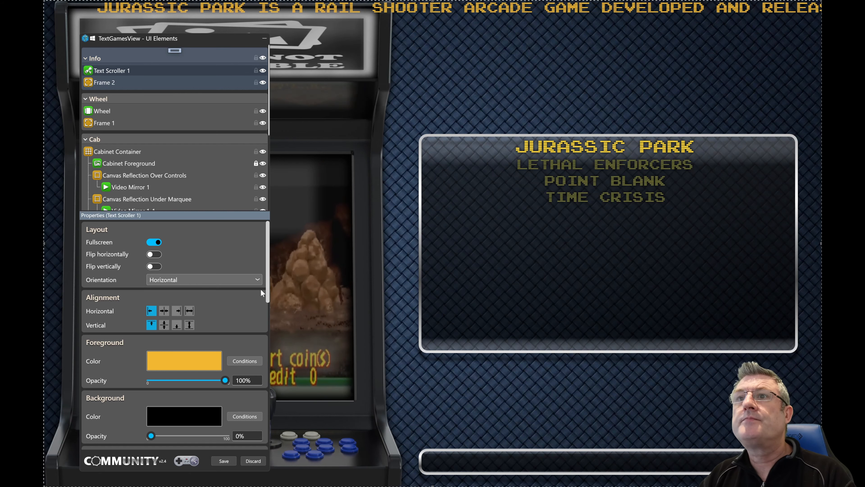
pyautogui.click(158, 242)
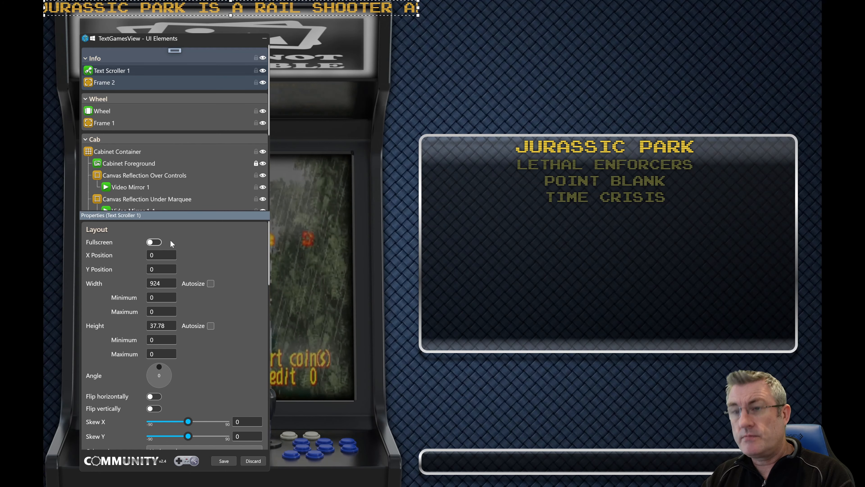
# Step: Try Autosize on Text Scroller 1's width and switch it off again
pyautogui.press('Tab')
pyautogui.press('Tab')
pyautogui.press('Tab')
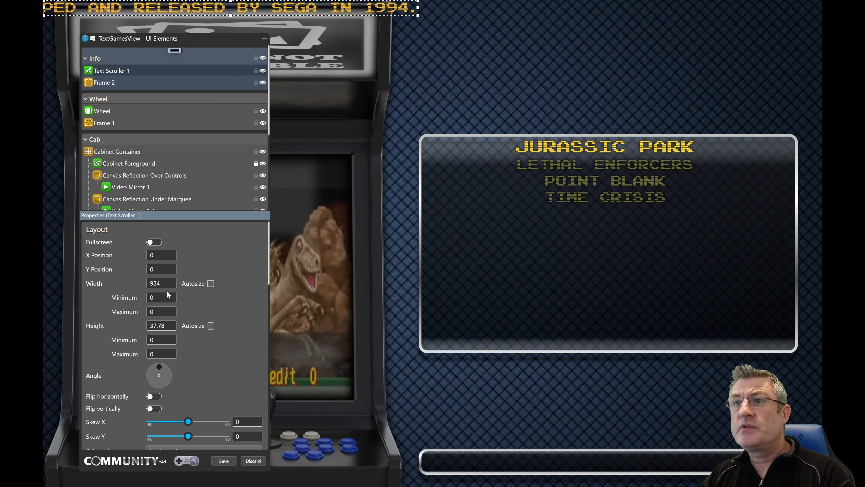
pyautogui.click(211, 287)
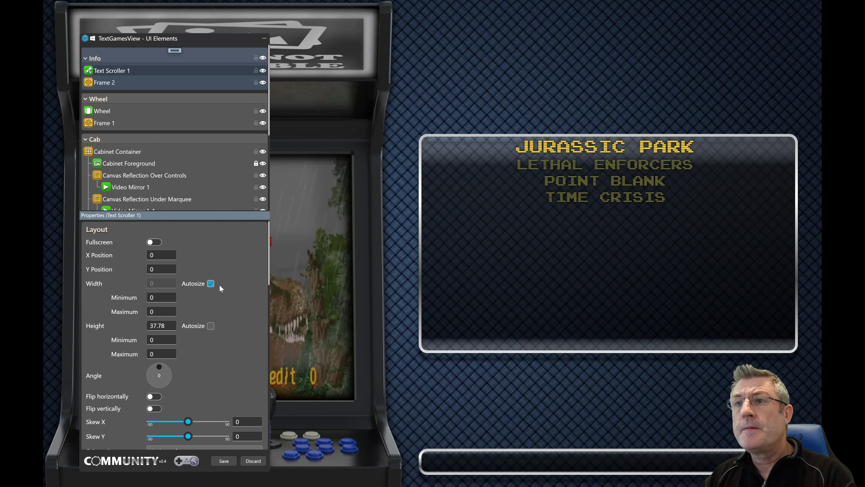
pyautogui.click(211, 284)
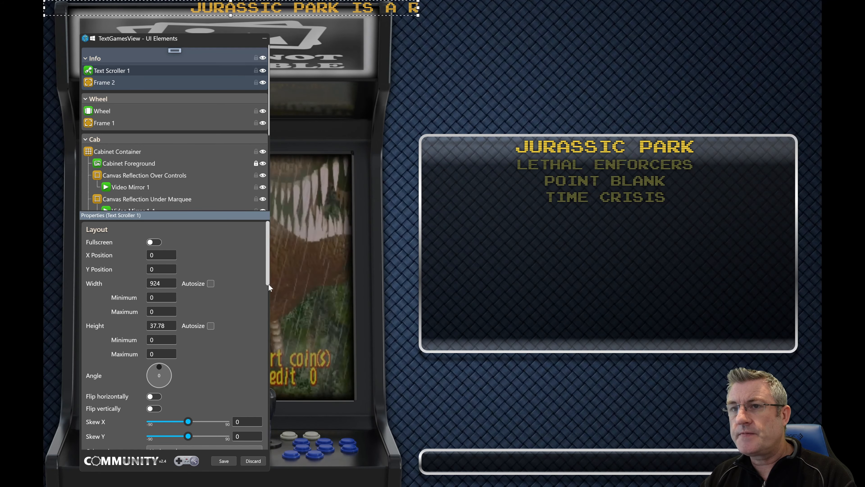
# Step: Try different rotation angles in both directions on Text Scroller 1 and reset the angle to 0
pyautogui.moveTo(269, 284); pyautogui.dragTo(278, 425)
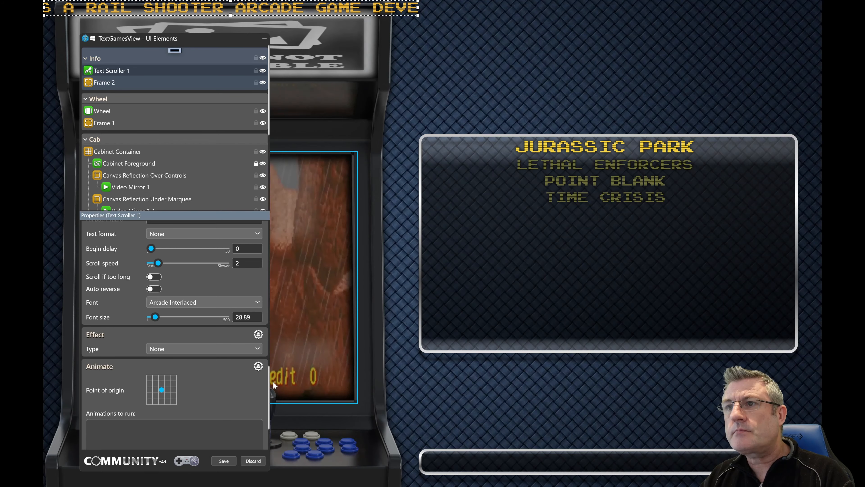
pyautogui.moveTo(268, 384); pyautogui.dragTo(269, 256)
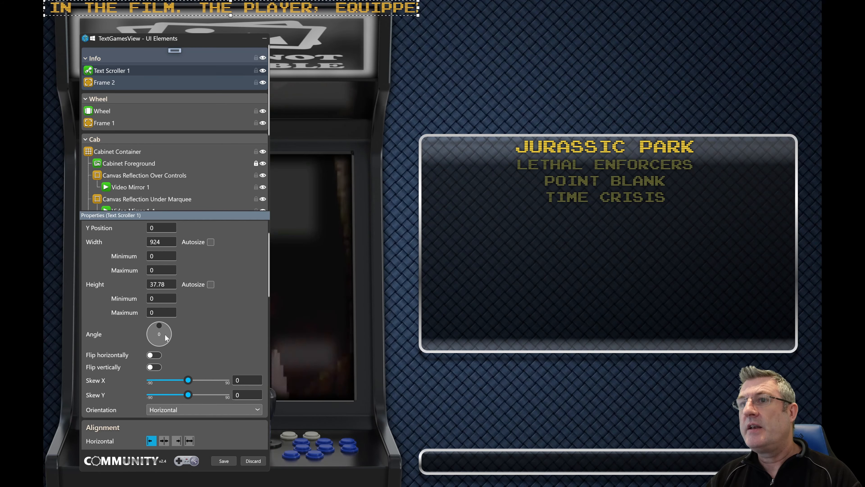
pyautogui.scroll(-1, 164, 335)
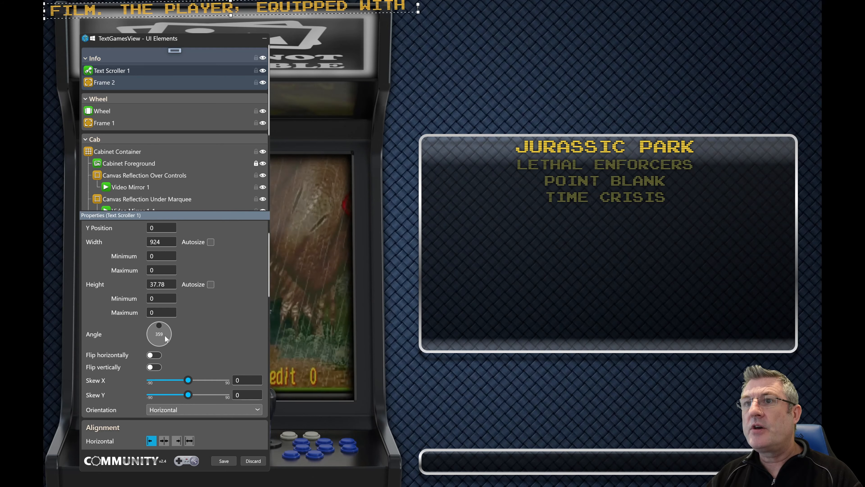
pyautogui.scroll(1, 164, 335)
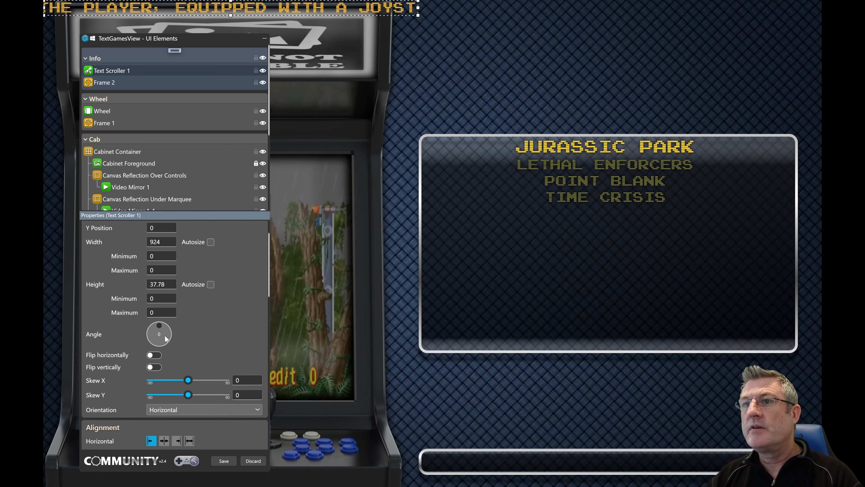
pyautogui.scroll(5, 164, 335)
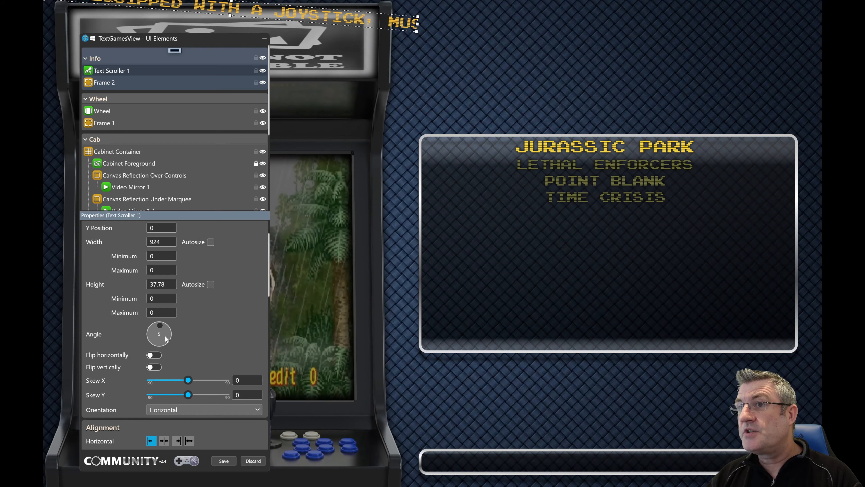
pyautogui.scroll(-20, 164, 335)
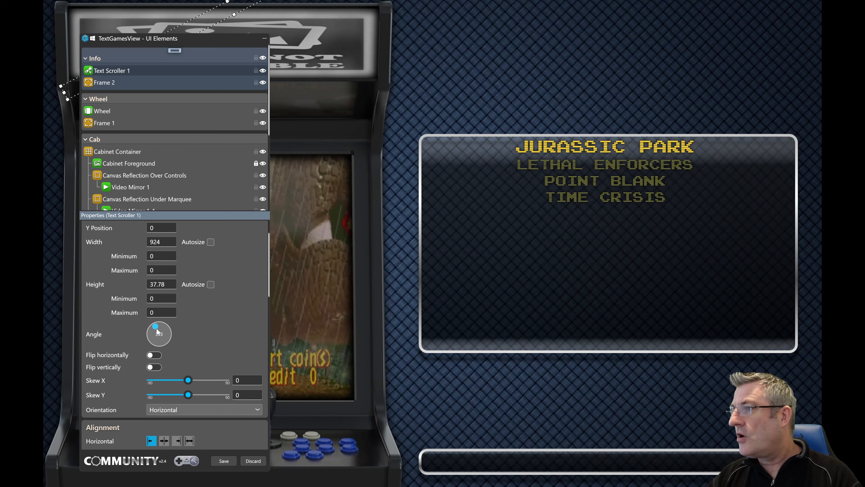
pyautogui.moveTo(155, 328); pyautogui.dragTo(157, 341)
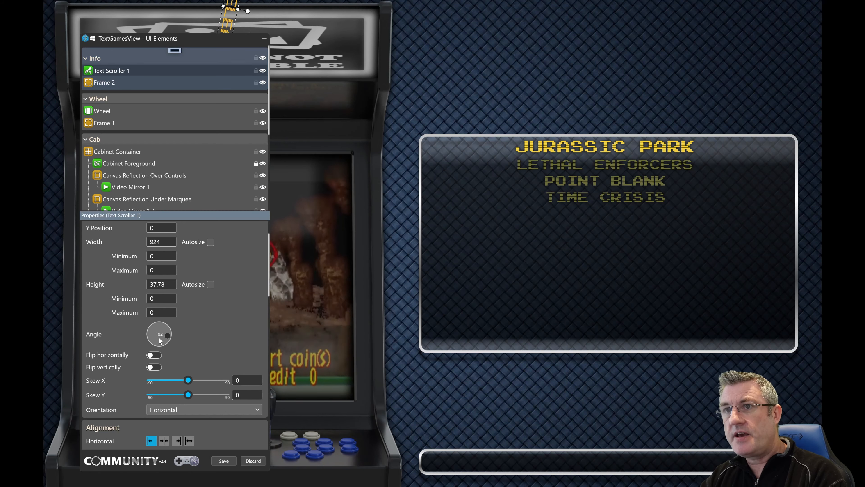
pyautogui.doubleClick(159, 340)
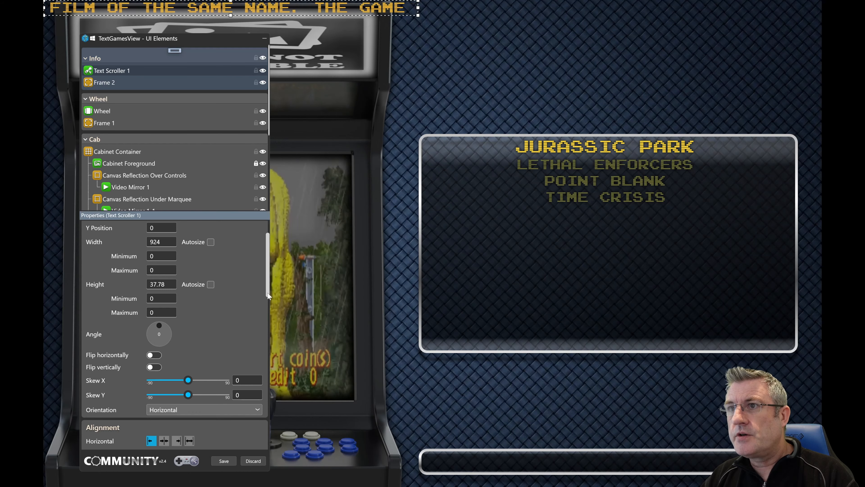
# Step: Try negative and positive Skew X values up to 9.44 on Text Scroller 1, and set Skew X back to 0
pyautogui.moveTo(268, 296); pyautogui.dragTo(269, 317)
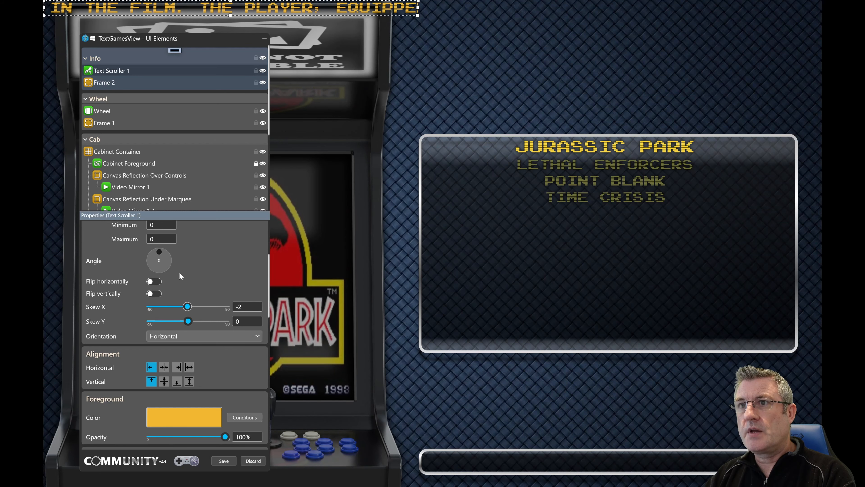
pyautogui.press('Right')
pyautogui.press('Right')
pyautogui.press('Right')
pyautogui.press('Right')
pyautogui.press('Right')
pyautogui.press('Right')
pyautogui.press('Right')
pyautogui.press('Right')
pyautogui.press('Right')
pyautogui.press('Right')
pyautogui.press('Right')
pyautogui.press('Right')
pyautogui.press('Right')
pyautogui.press('Right')
pyautogui.press('Right')
pyautogui.press('Right')
pyautogui.press('Right')
pyautogui.press('Right')
pyautogui.press('Right')
pyautogui.press('Right')
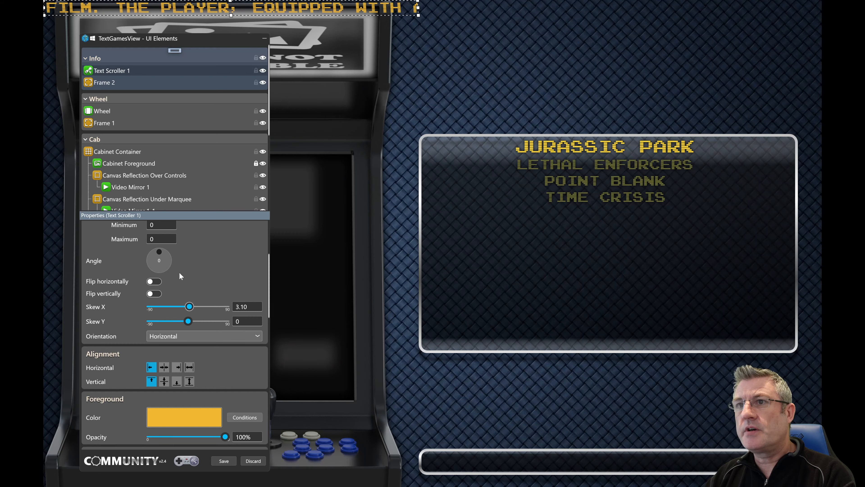
pyautogui.press('Left')
pyautogui.press('Left')
pyautogui.press('Left')
pyautogui.press('Left')
pyautogui.press('Left')
pyautogui.press('Left')
pyautogui.press('Left')
pyautogui.press('Left')
pyautogui.press('Left')
pyautogui.press('Left')
pyautogui.press('Left')
pyautogui.press('Left')
pyautogui.press('Left')
pyautogui.press('Left')
pyautogui.press('Left')
pyautogui.press('Left')
pyautogui.press('Left')
pyautogui.press('Left')
pyautogui.press('Left')
pyautogui.press('Left')
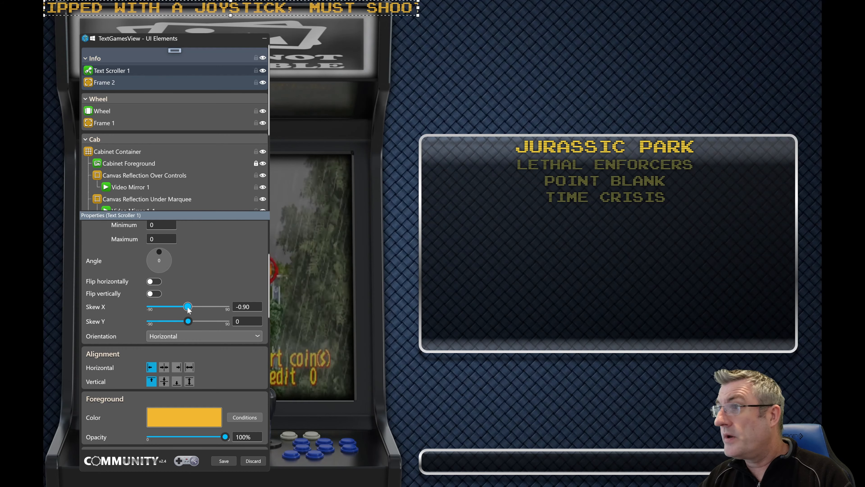
pyautogui.moveTo(187, 308)
pyautogui.mouseDown()
pyautogui.moveTo(149, 308)
pyautogui.moveTo(214, 306)
pyautogui.moveTo(163, 307)
pyautogui.moveTo(203, 308)
pyautogui.moveTo(187, 313)
pyautogui.moveTo(192, 306)
pyautogui.mouseUp()
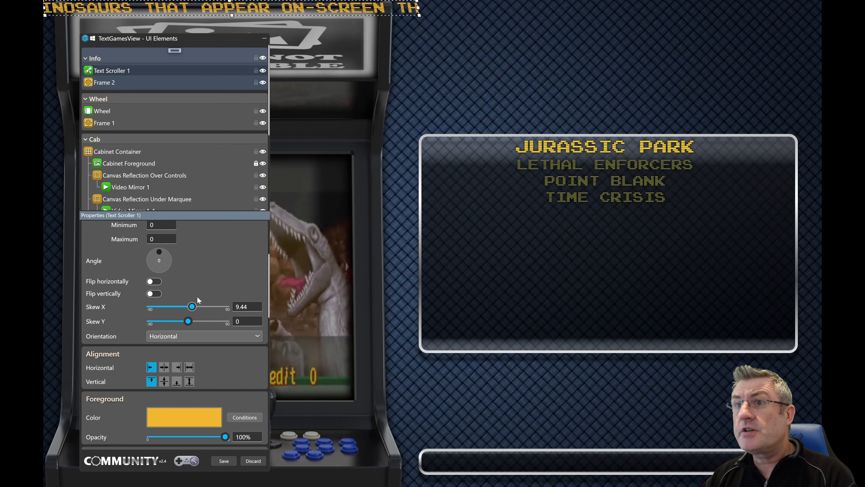
pyautogui.doubleClick(250, 307)
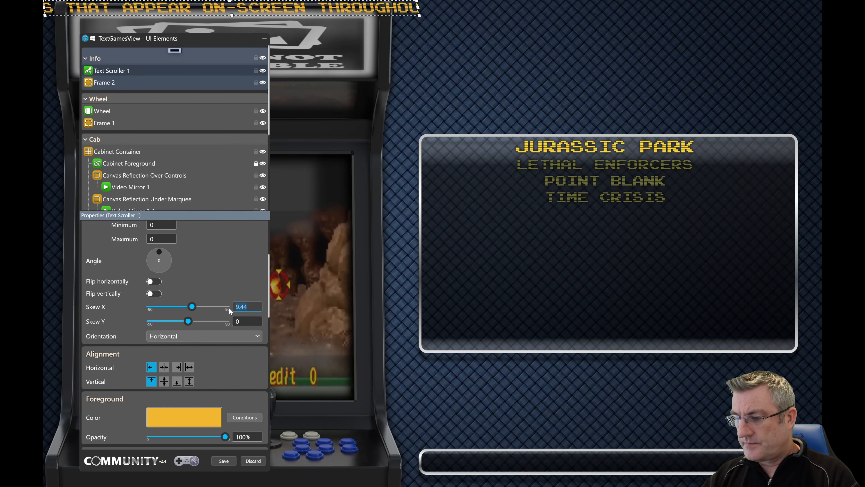
pyautogui.write('0')
pyautogui.press('Tab')
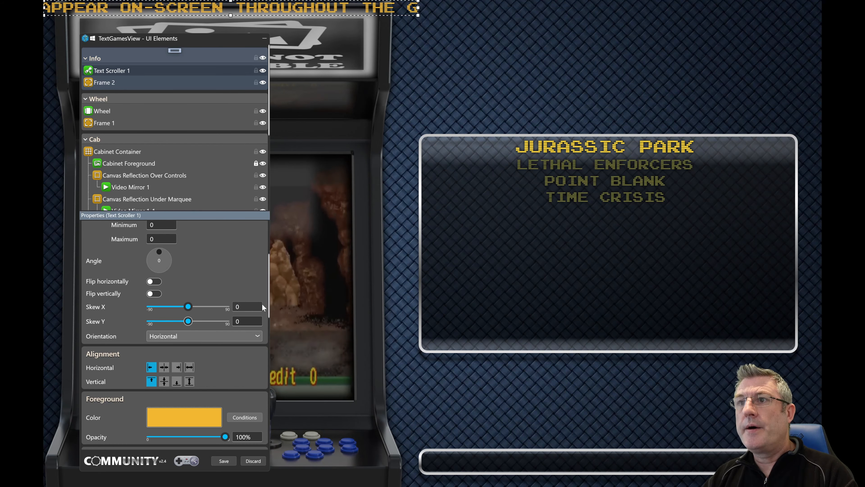
# Step: Set Text Scroller 1's visibility to Collapsed and switch it back to Visible
pyautogui.moveTo(268, 303); pyautogui.dragTo(271, 337)
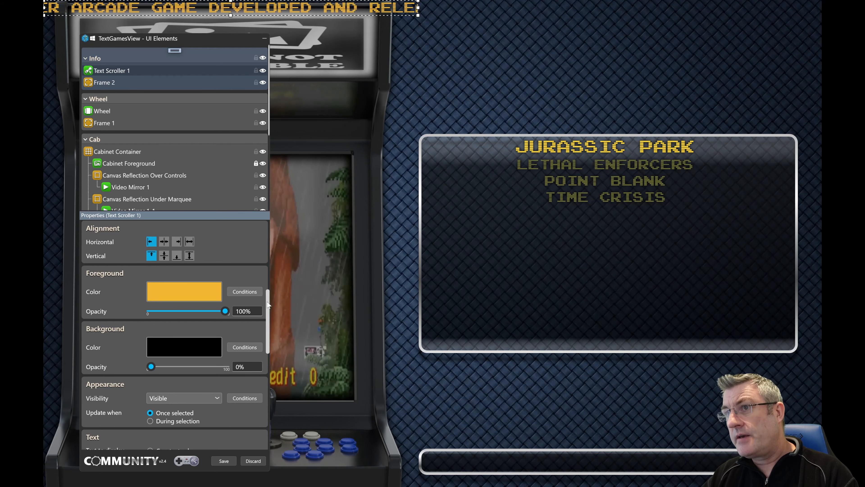
pyautogui.moveTo(267, 302)
pyautogui.mouseDown()
pyautogui.moveTo(270, 326)
pyautogui.moveTo(271, 299)
pyautogui.mouseUp()
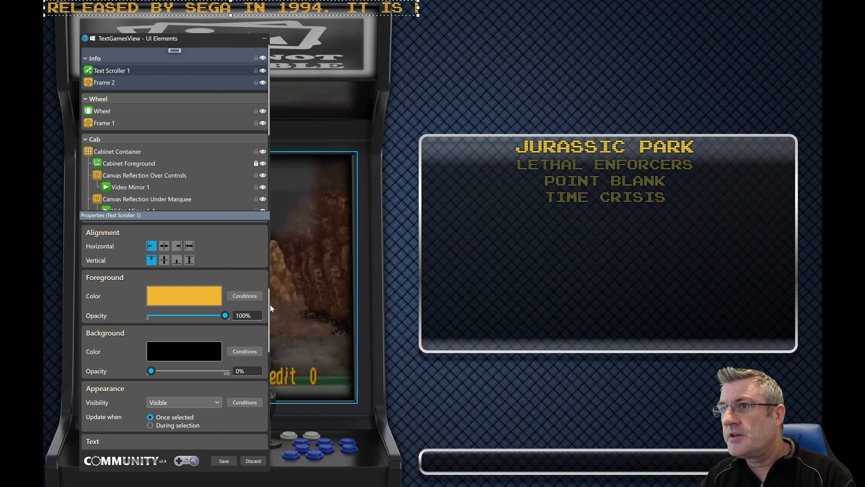
pyautogui.scroll(1, 204, 302)
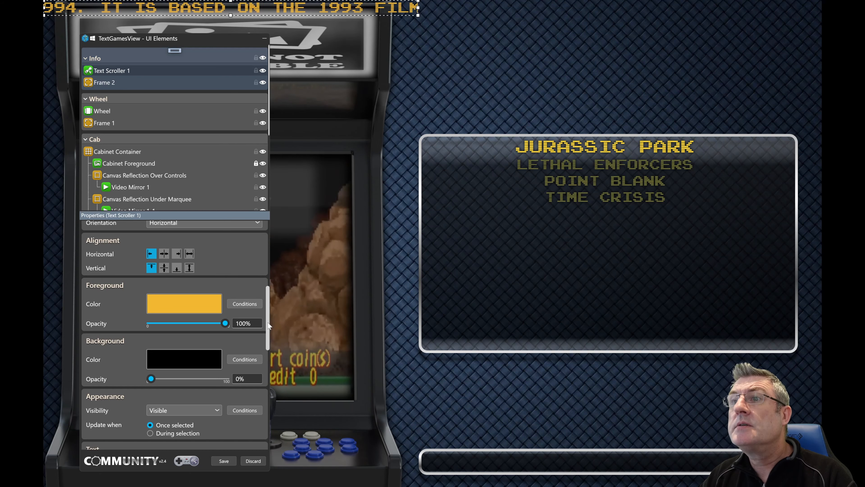
pyautogui.scroll(-1, 269, 329)
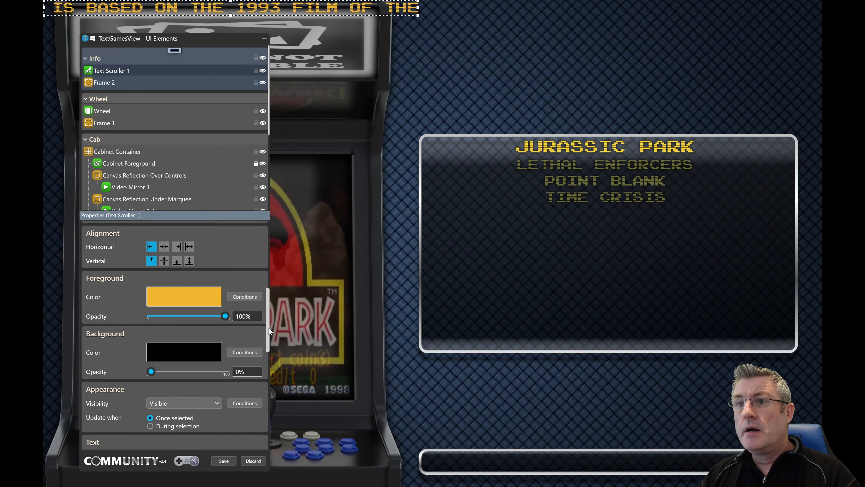
pyautogui.moveTo(268, 328); pyautogui.dragTo(270, 349)
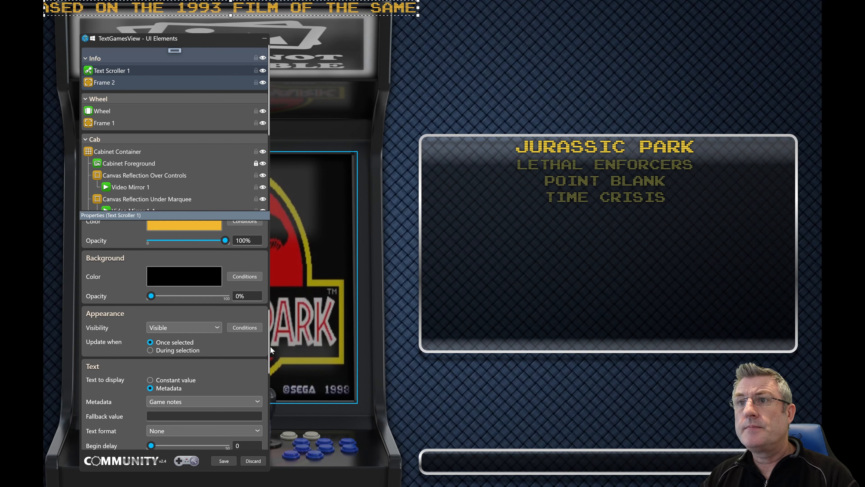
pyautogui.click(209, 329)
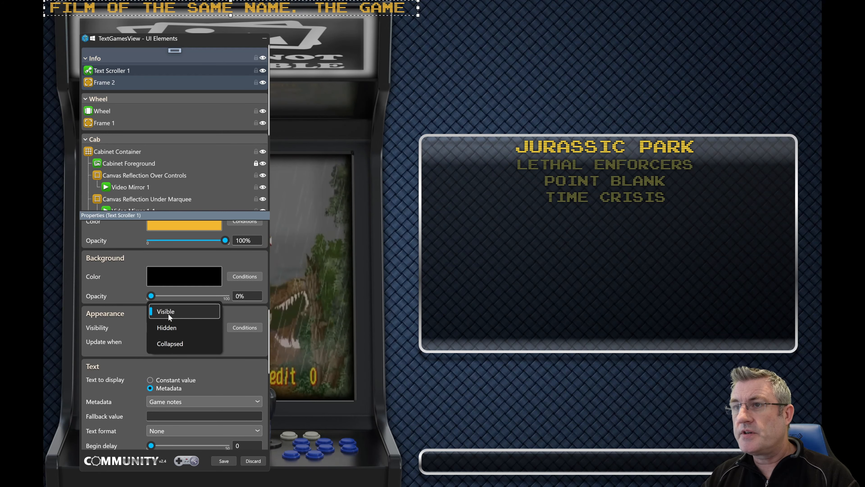
pyautogui.press('Down')
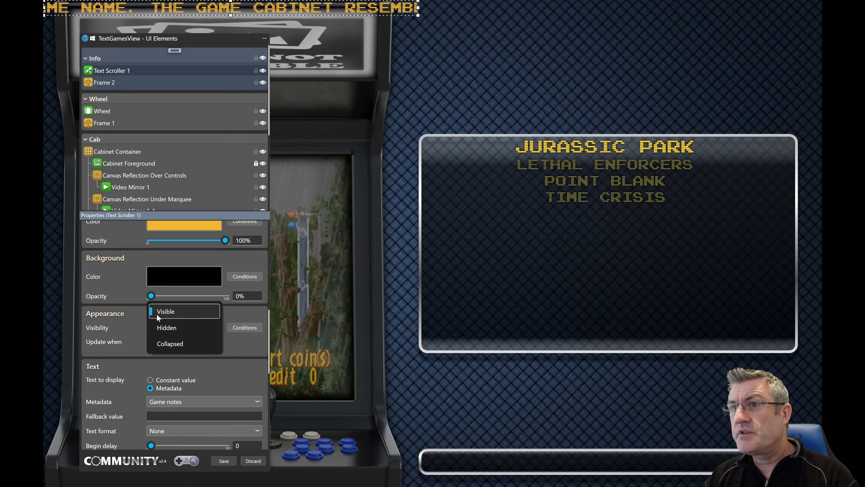
pyautogui.click(166, 340)
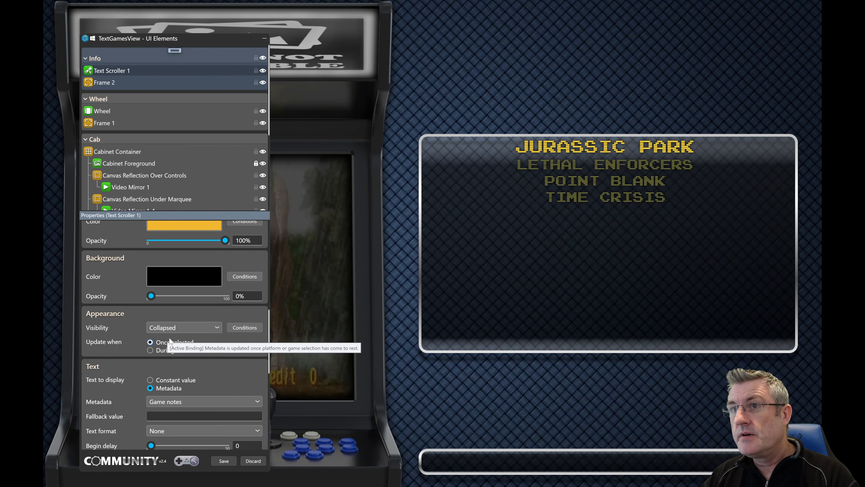
pyautogui.click(181, 326)
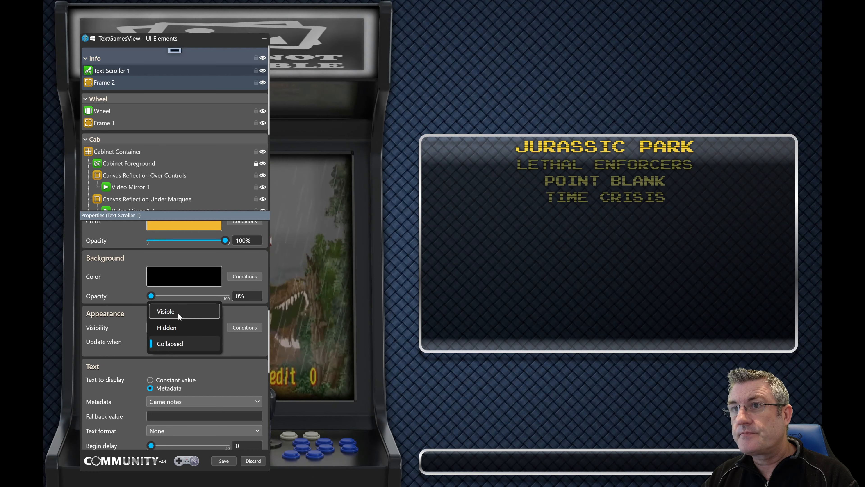
pyautogui.click(178, 313)
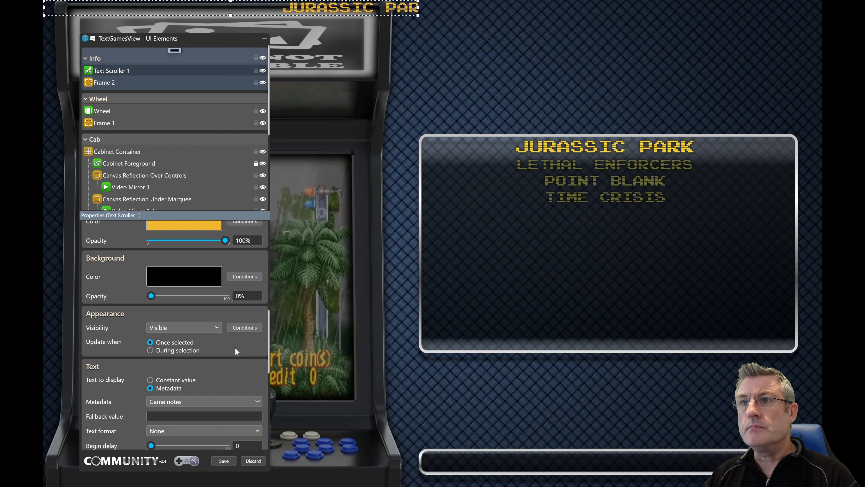
# Step: Add blank background color conditions for Text Scroller 1, browse the available UI elements and metadata fields, and discard the conditions
pyautogui.click(245, 276)
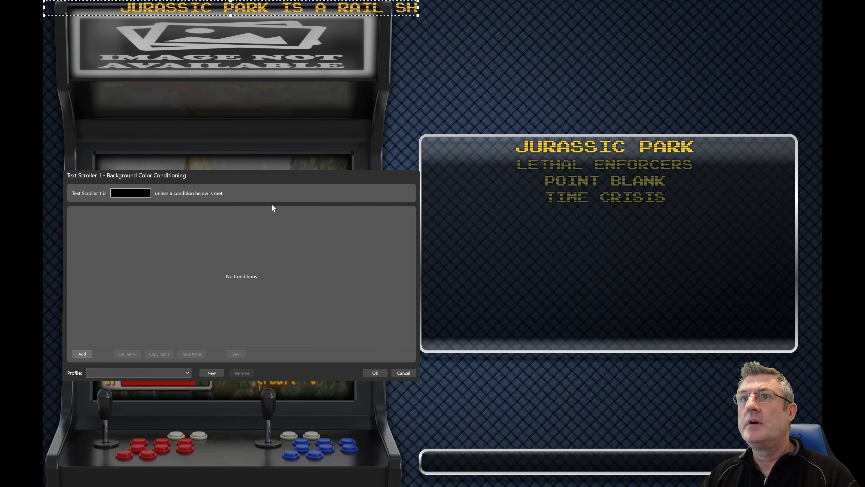
pyautogui.moveTo(281, 173); pyautogui.dragTo(306, 145)
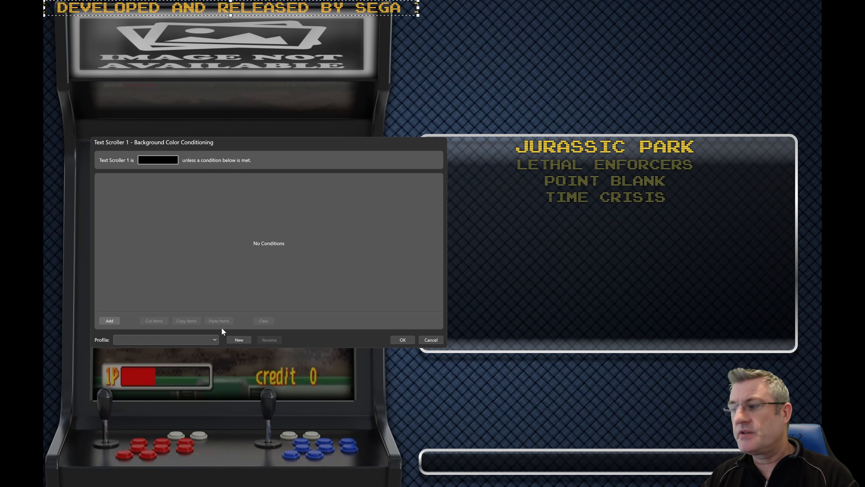
pyautogui.click(110, 321)
pyautogui.click(109, 321)
pyautogui.click(109, 322)
pyautogui.click(110, 321)
pyautogui.click(109, 321)
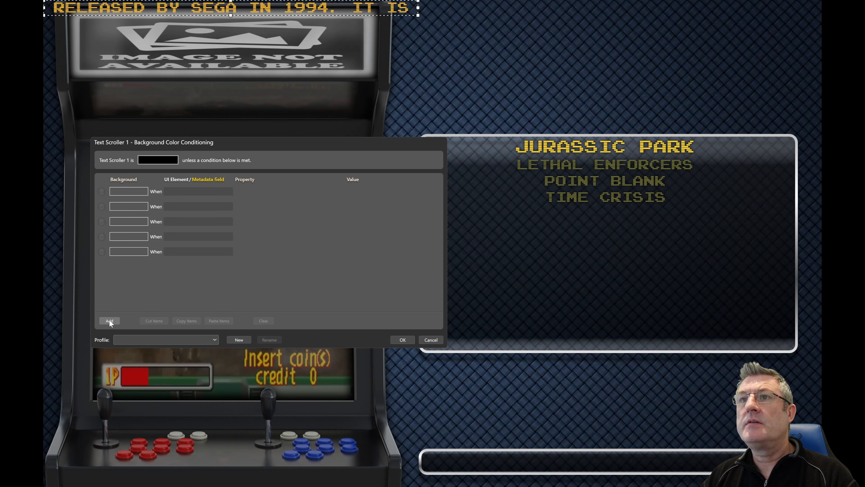
pyautogui.click(227, 192)
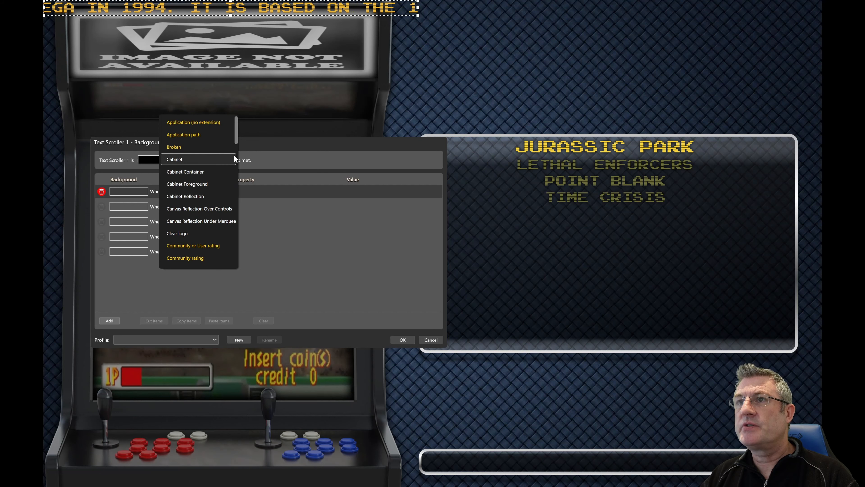
pyautogui.moveTo(236, 139); pyautogui.dragTo(228, 194)
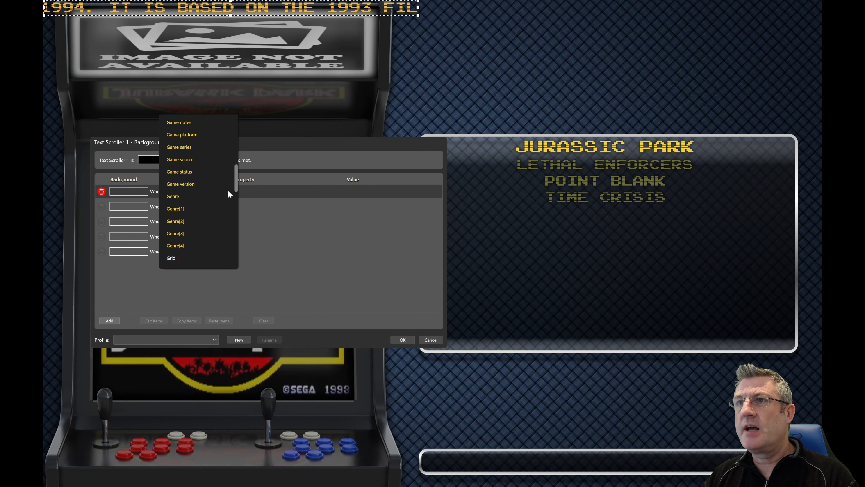
pyautogui.click(328, 242)
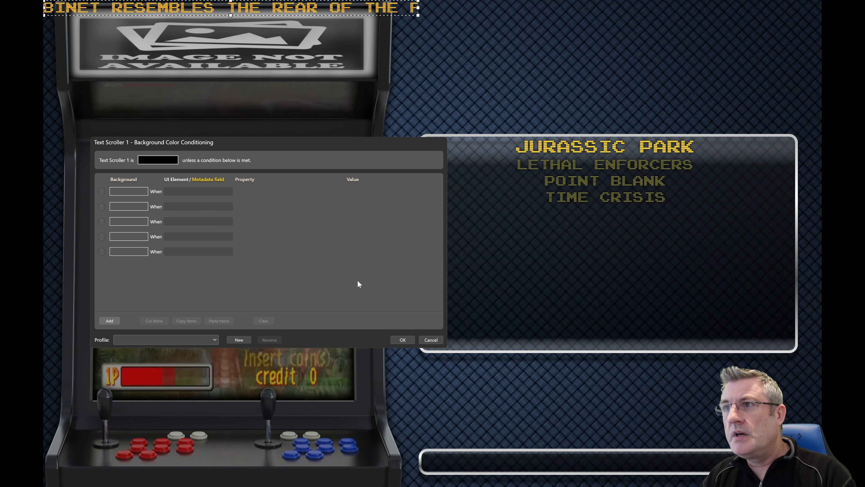
pyautogui.click(432, 342)
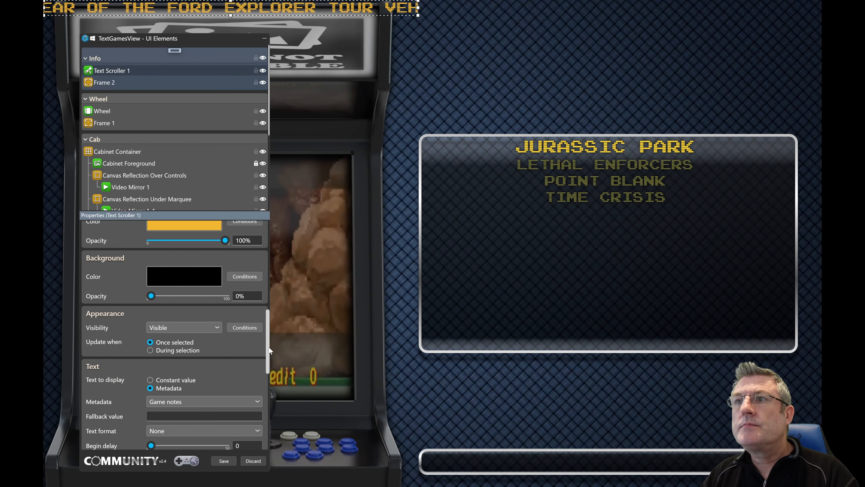
# Step: Open Text Scroller 1's background color picker, move it away from the cabinet's corner to review its options, and cancel it
pyautogui.scroll(-1, 269, 357)
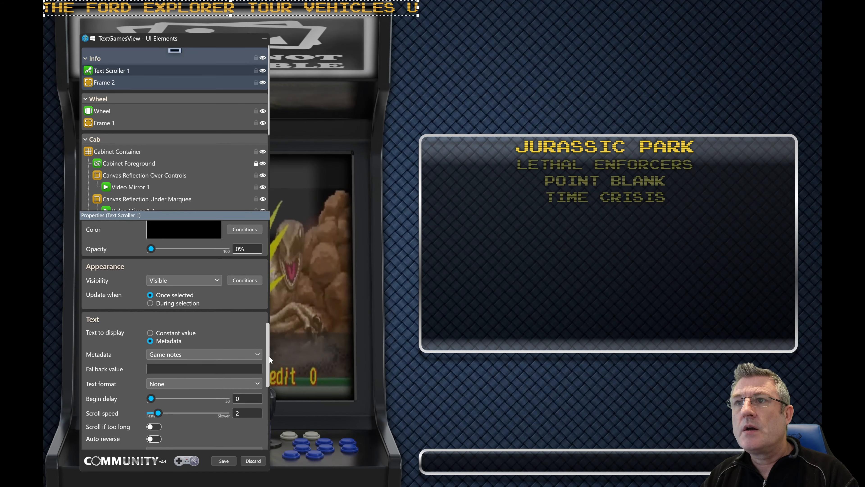
pyautogui.scroll(1, 206, 263)
pyautogui.click(205, 263)
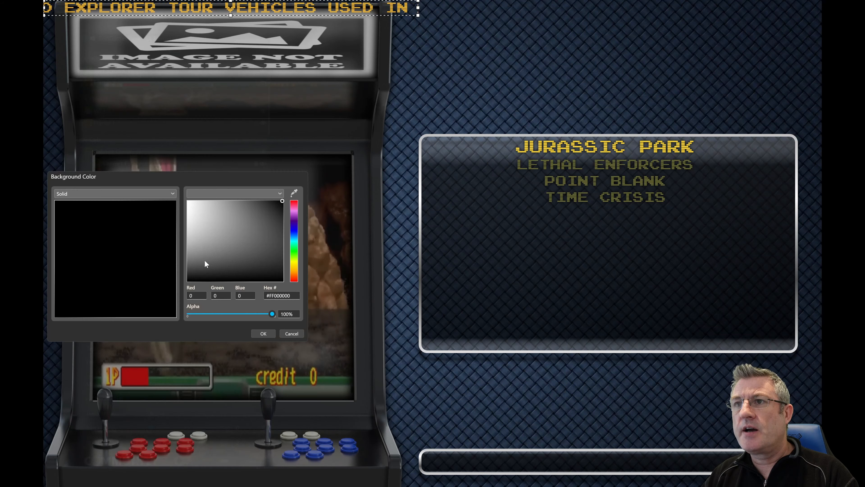
pyautogui.moveTo(212, 175); pyautogui.dragTo(483, 237)
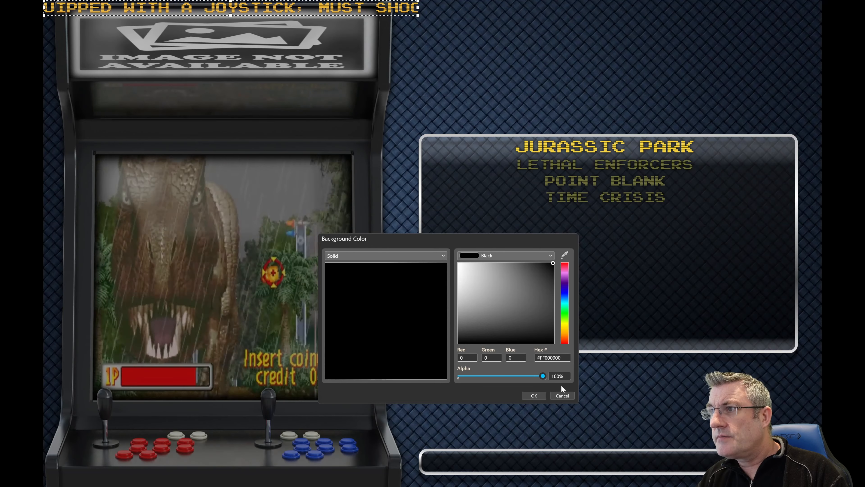
pyautogui.click(560, 394)
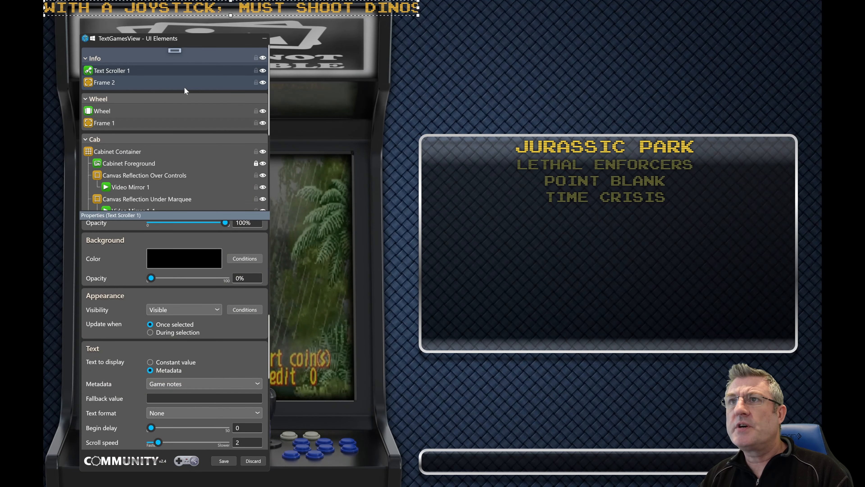
# Step: Move the UI Elements window clear of the arcade cabinet, and open and cancel Text Scroller 1's background color picker
pyautogui.moveTo(200, 38); pyautogui.dragTo(404, 44)
pyautogui.moveTo(606, 72); pyautogui.dragTo(640, 20)
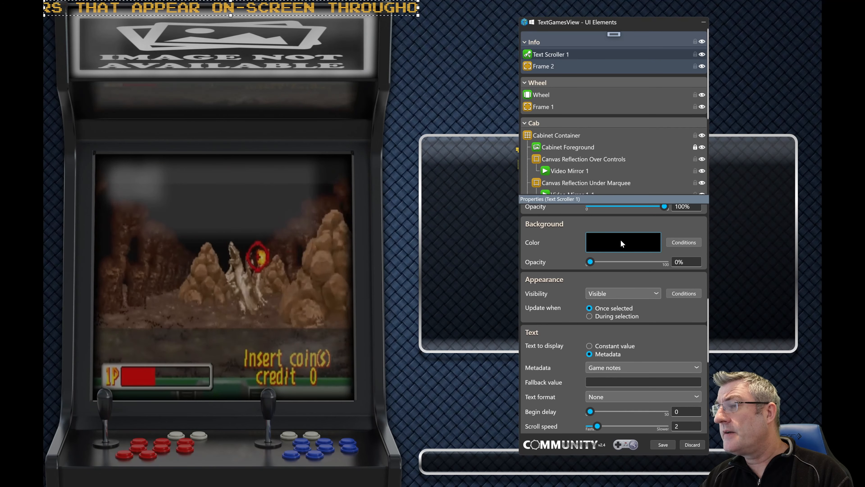
pyautogui.click(621, 242)
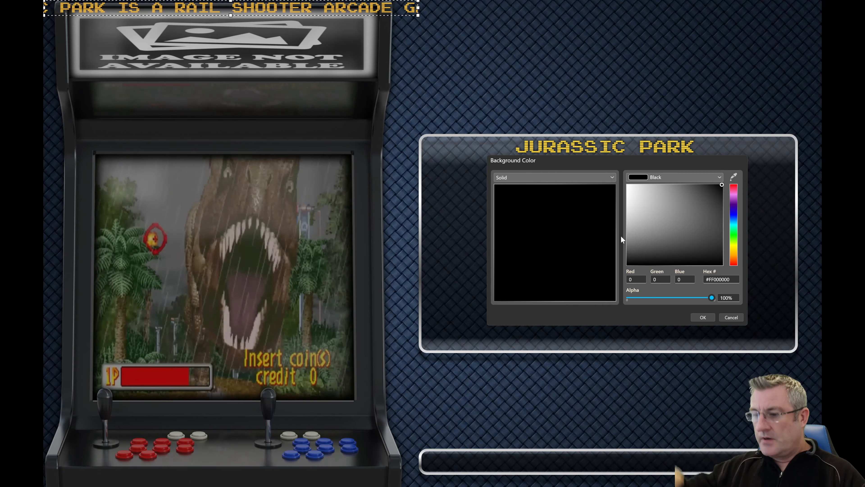
pyautogui.click(736, 317)
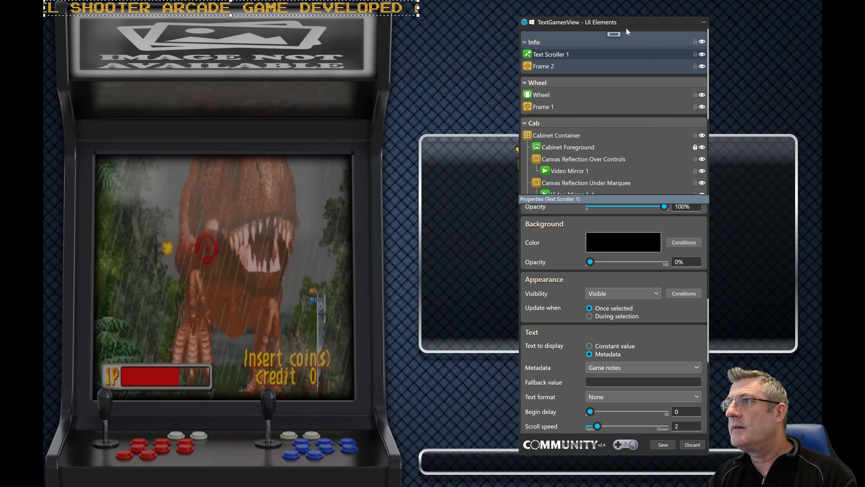
# Step: Reposition the UI Elements window just beside the cabinet and check Text Scroller 1's background color picker, leaving the color as is
pyautogui.moveTo(644, 25); pyautogui.dragTo(670, 21)
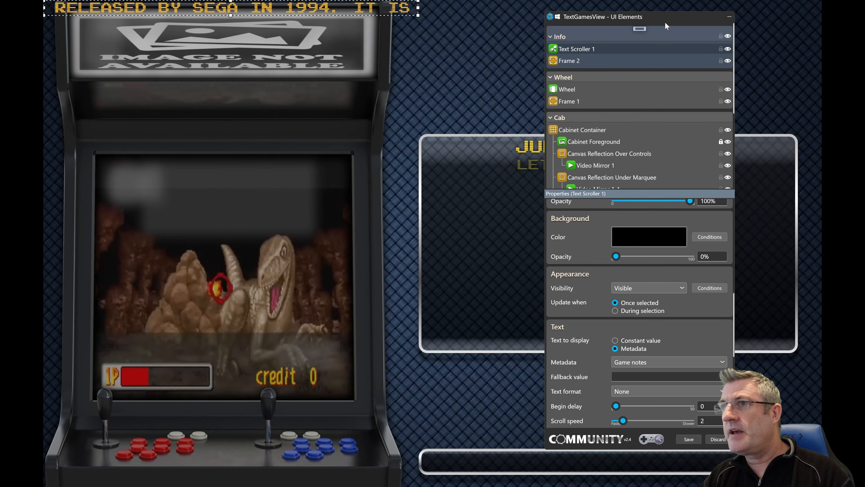
pyautogui.moveTo(628, 16); pyautogui.dragTo(537, 23)
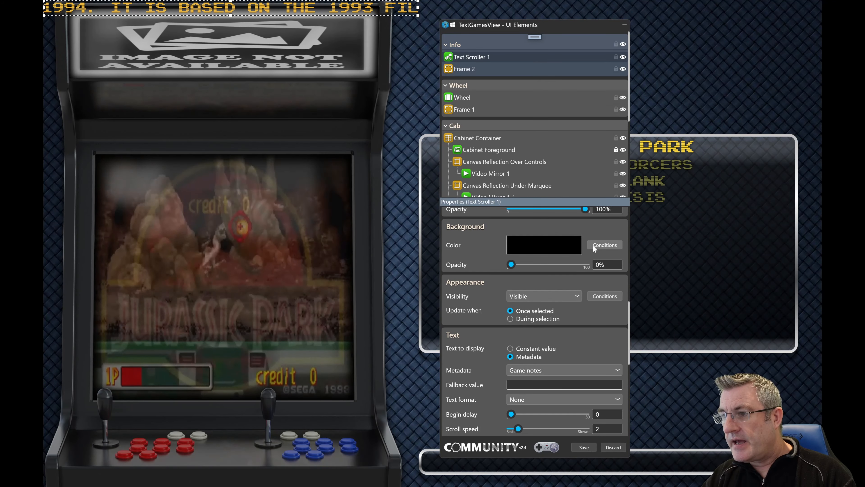
pyautogui.click(561, 242)
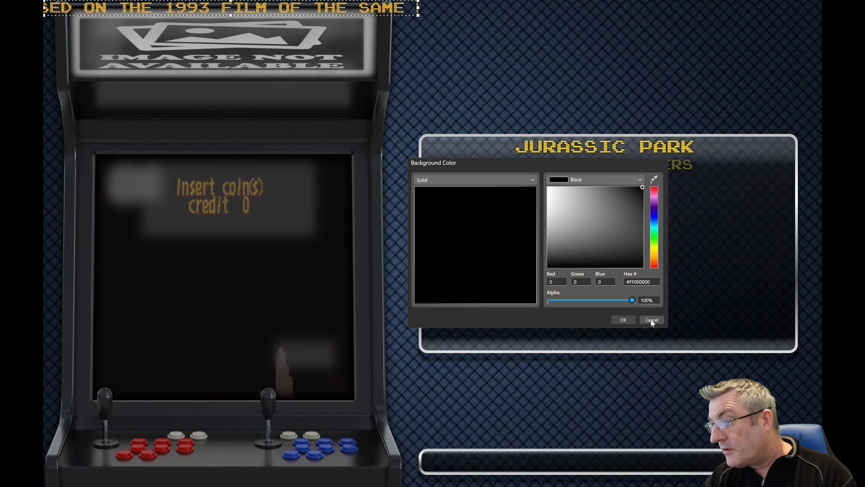
pyautogui.click(652, 319)
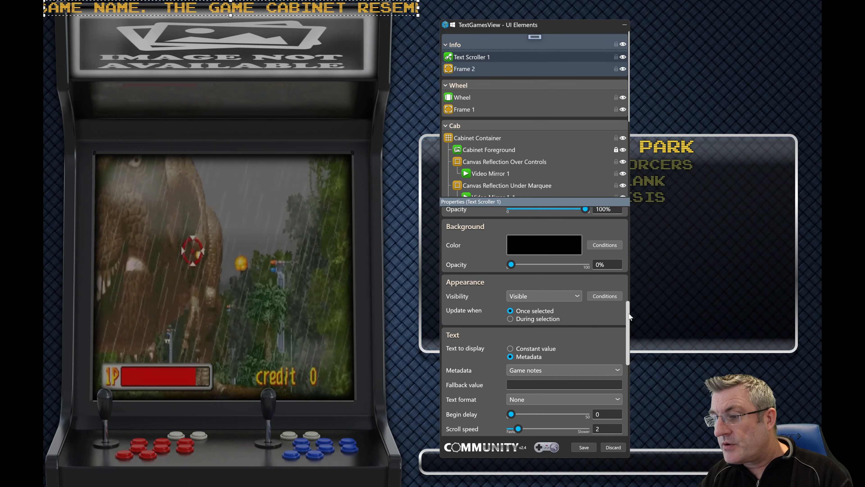
# Step: View the background color conditions dialog for Text Scroller 1 and cancel it without adding a condition
pyautogui.moveTo(630, 309)
pyautogui.mouseDown()
pyautogui.moveTo(630, 337)
pyautogui.moveTo(630, 312)
pyautogui.mouseUp()
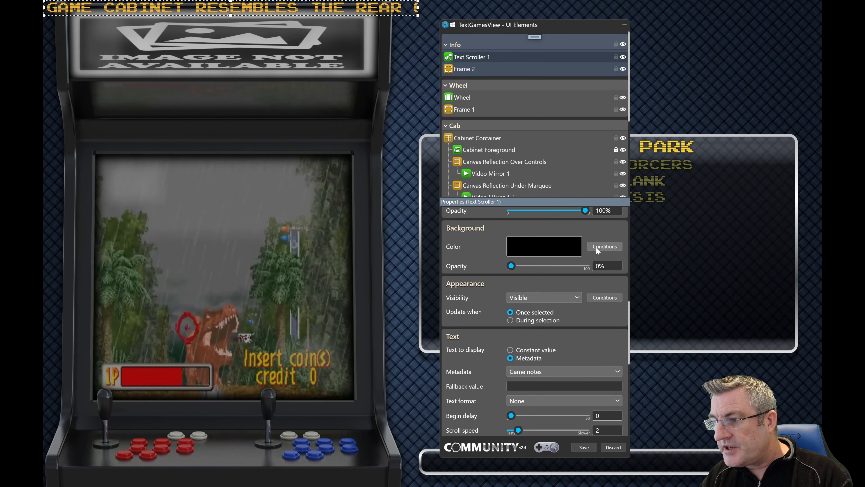
pyautogui.click(596, 246)
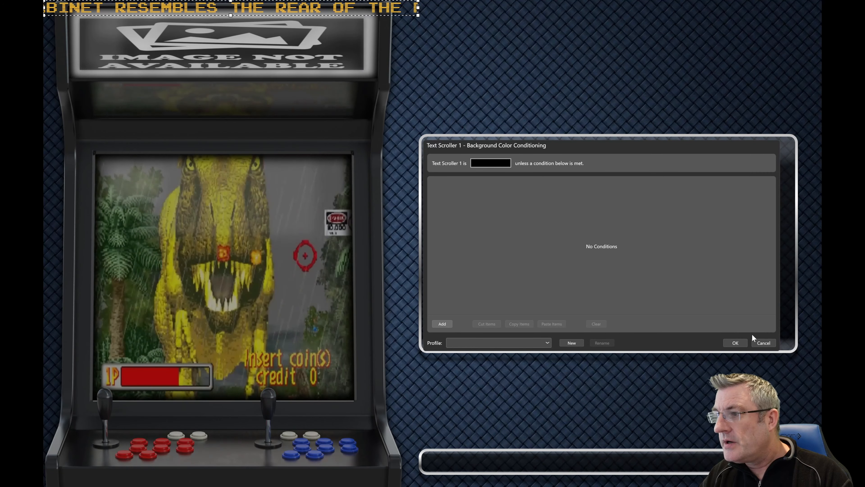
pyautogui.click(763, 343)
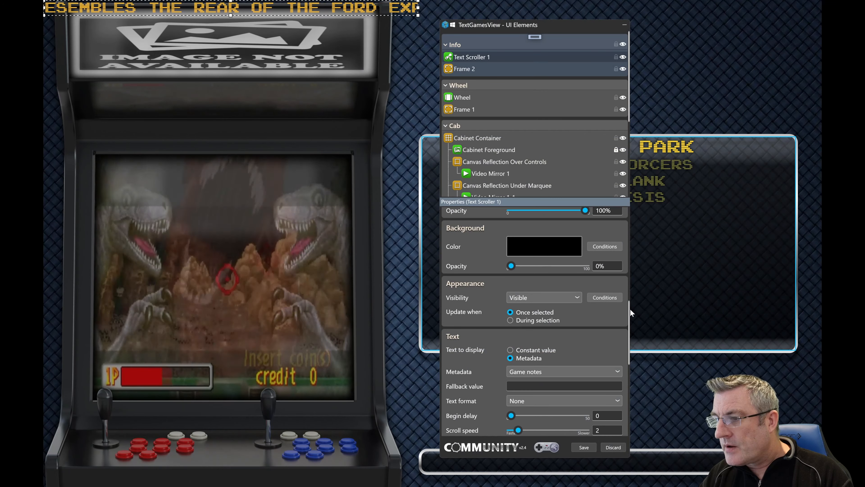
# Step: Shift the Wheel element downward in the view and undo the move
pyautogui.click(630, 312)
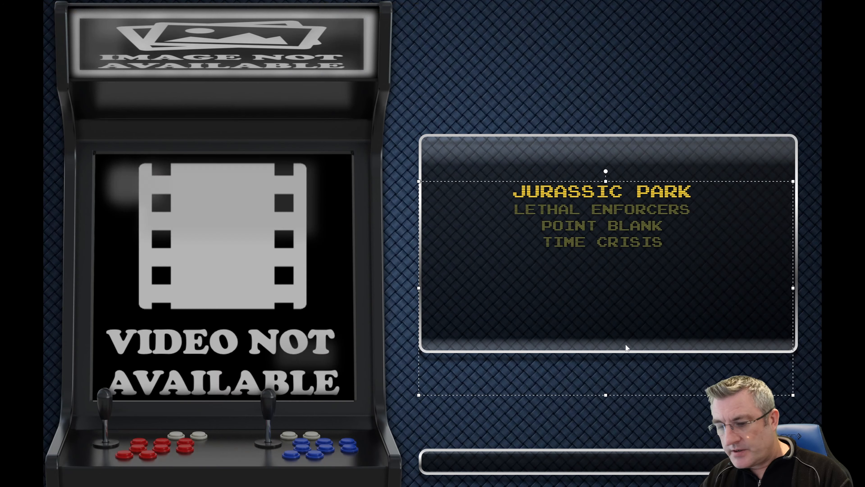
pyautogui.moveTo(625, 344); pyautogui.dragTo(625, 344)
pyautogui.hotkey('ctrl', 'z')
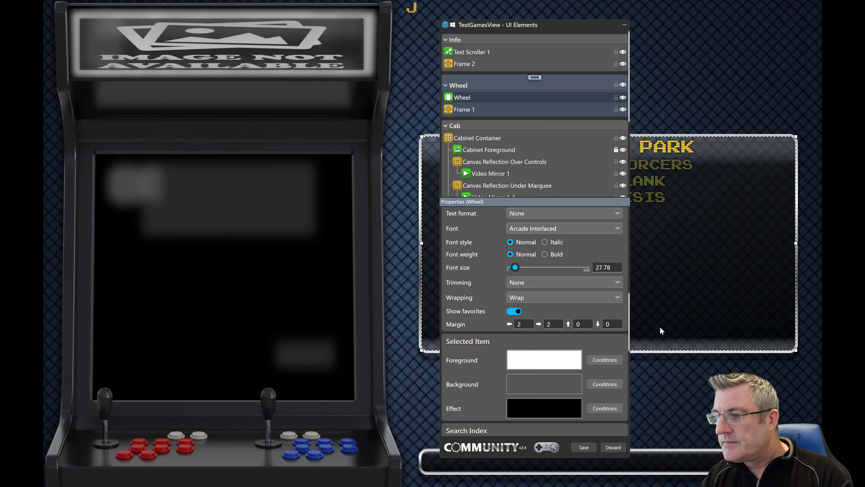
# Step: Start a new animation for the Wheel, review the animation types, choose Opacity to see its options, and cancel the animation
pyautogui.scroll(-10, 625, 390)
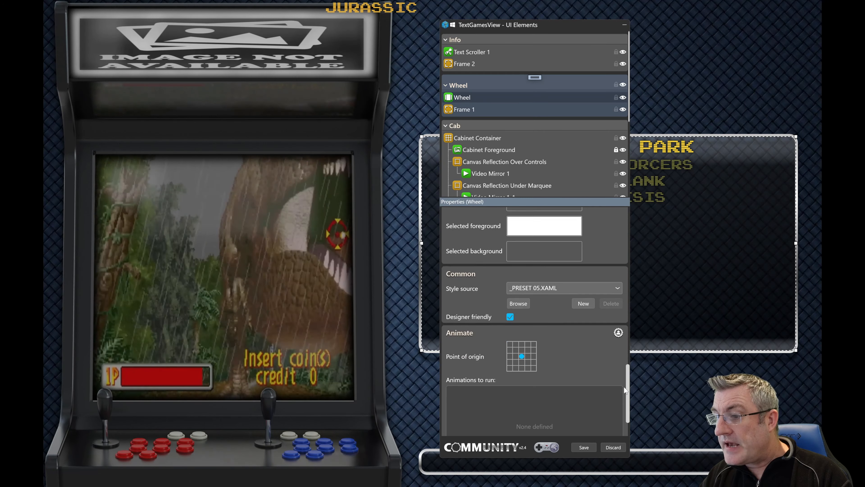
pyautogui.scroll(-3, 626, 391)
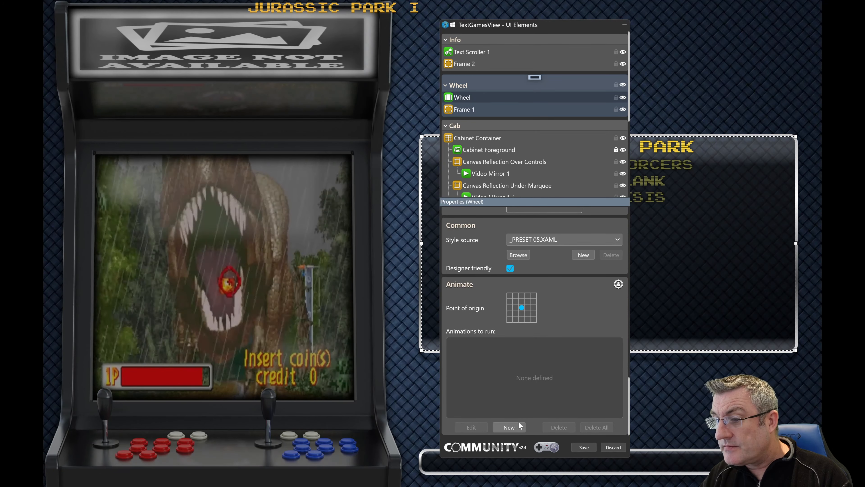
pyautogui.click(518, 422)
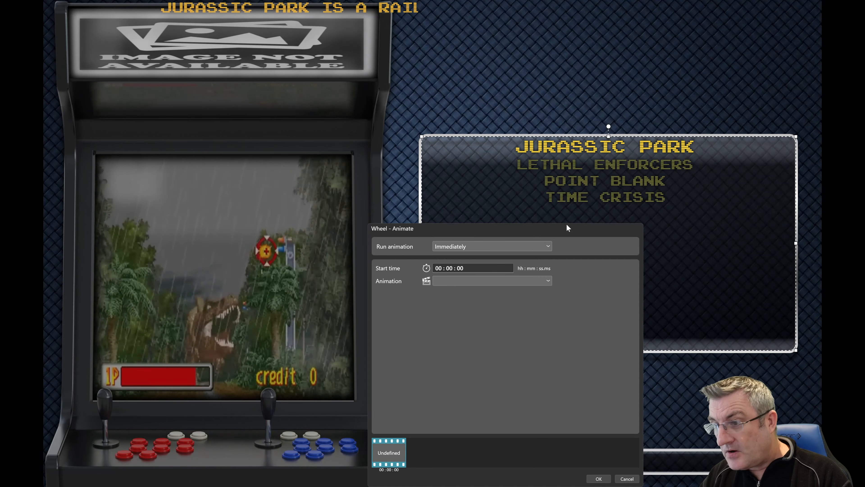
pyautogui.moveTo(564, 229); pyautogui.dragTo(597, 102)
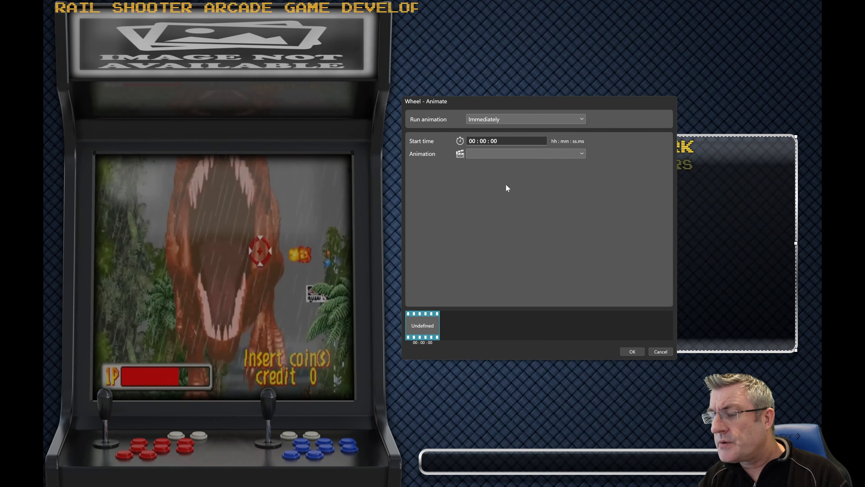
pyautogui.click(571, 158)
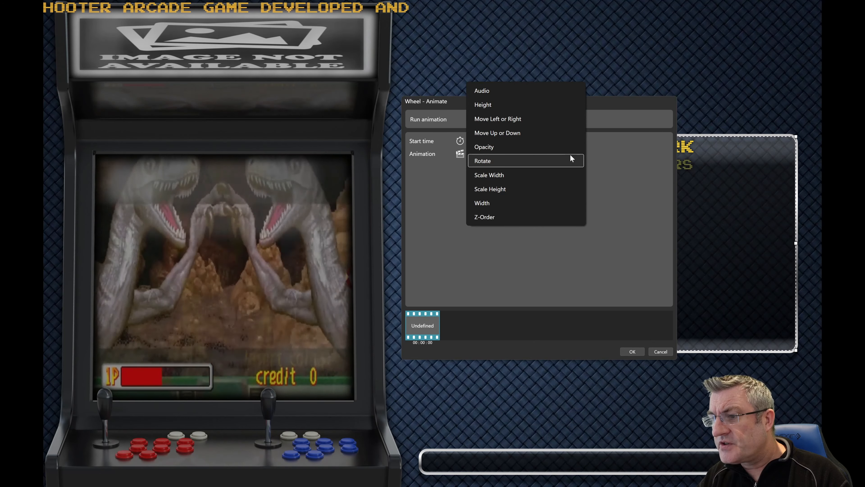
pyautogui.click(608, 168)
pyautogui.click(545, 155)
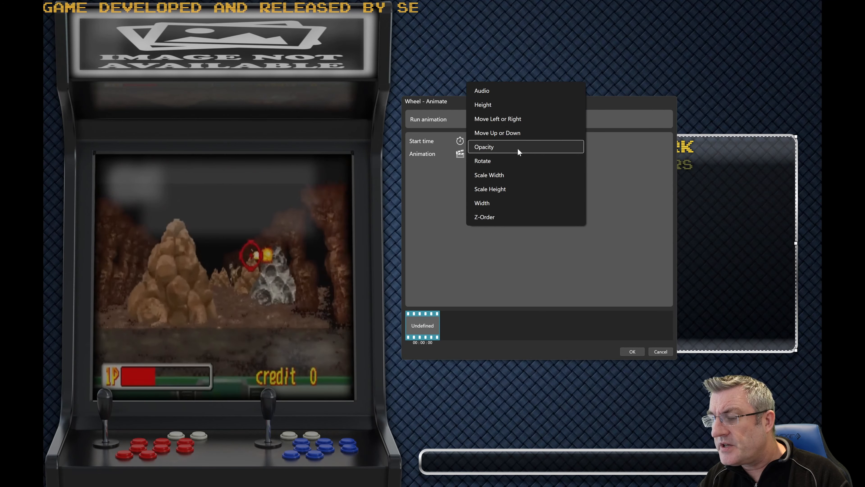
pyautogui.click(517, 148)
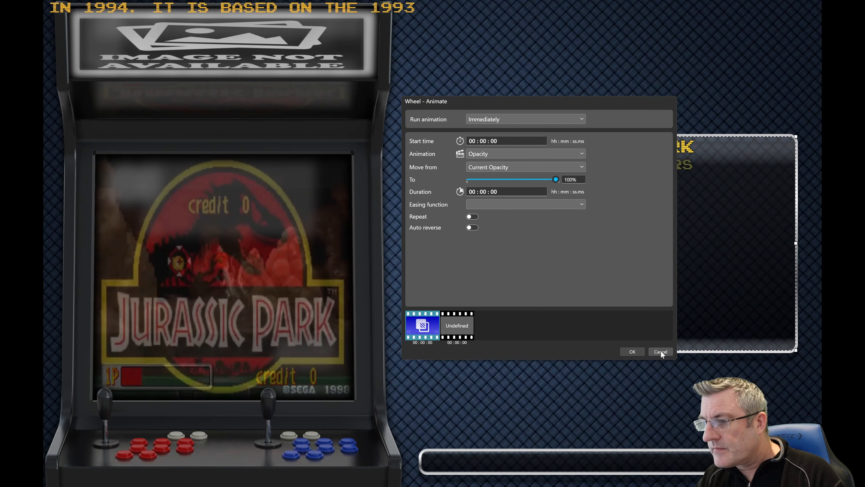
pyautogui.click(660, 351)
pyautogui.click(440, 264)
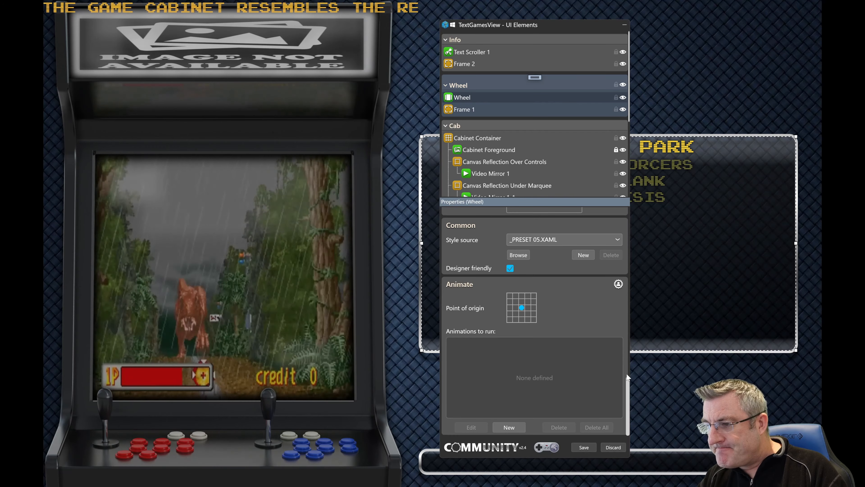
# Step: Move the UI Elements window over the game list, collapsing it to its title bar and restoring it along the way
pyautogui.moveTo(627, 377); pyautogui.dragTo(628, 396)
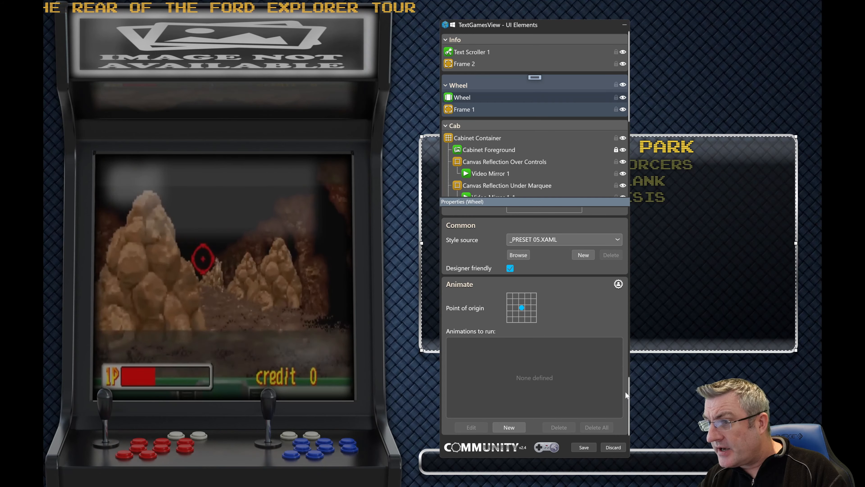
pyautogui.moveTo(566, 24)
pyautogui.mouseDown()
pyautogui.moveTo(547, 17)
pyautogui.moveTo(566, 18)
pyautogui.mouseUp()
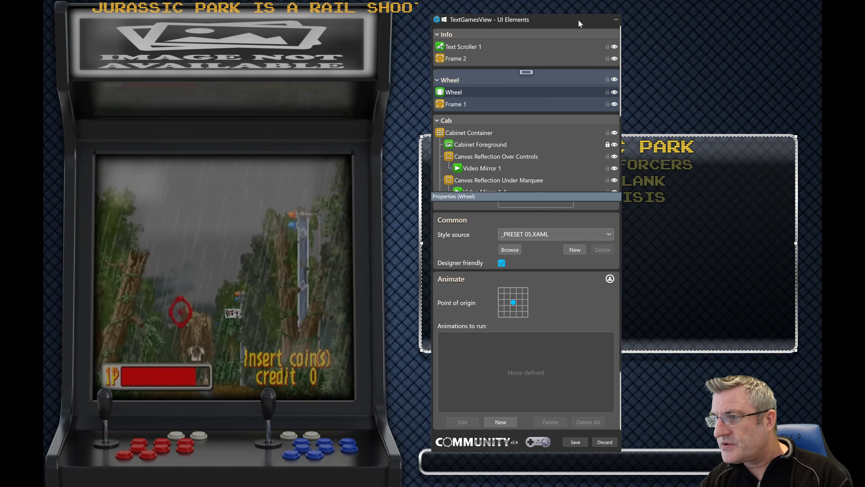
pyautogui.moveTo(583, 20); pyautogui.dragTo(676, 34)
pyautogui.click(671, 21)
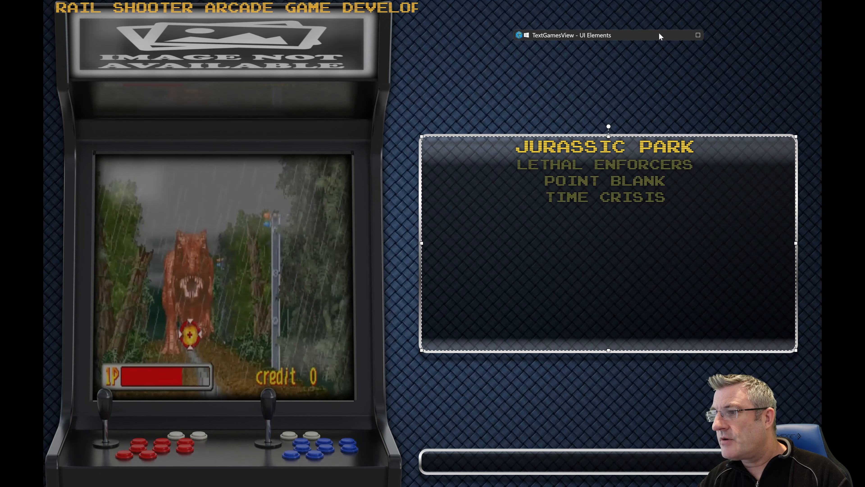
pyautogui.click(697, 35)
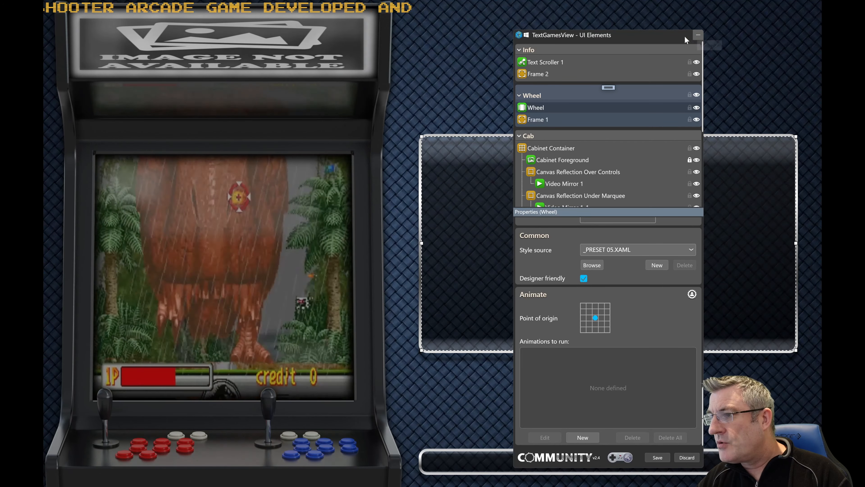
pyautogui.moveTo(665, 35); pyautogui.dragTo(675, 21)
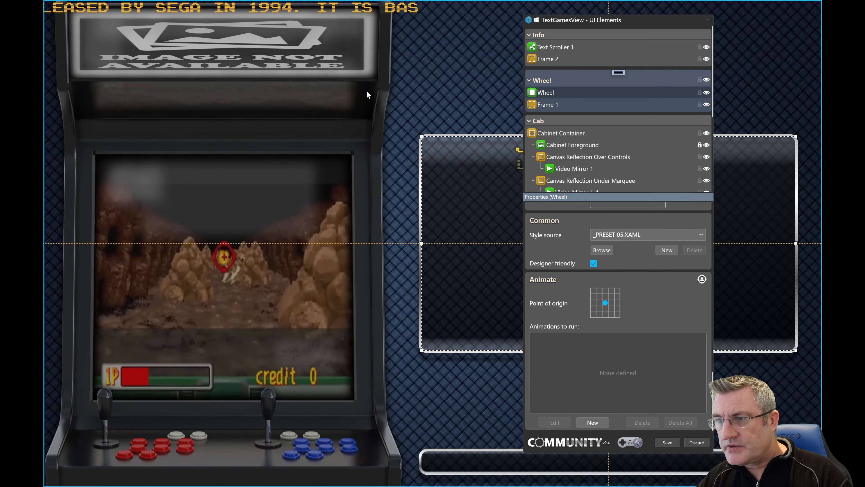
# Step: Move Text Scroller 1 down across the cabinet's screen and undo the move
pyautogui.moveTo(357, 7); pyautogui.dragTo(479, 205)
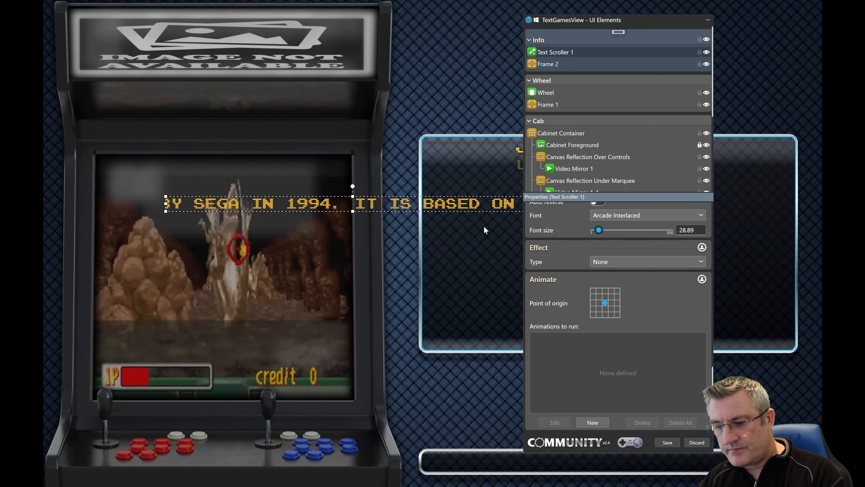
pyautogui.hotkey('ctrl', 'z')
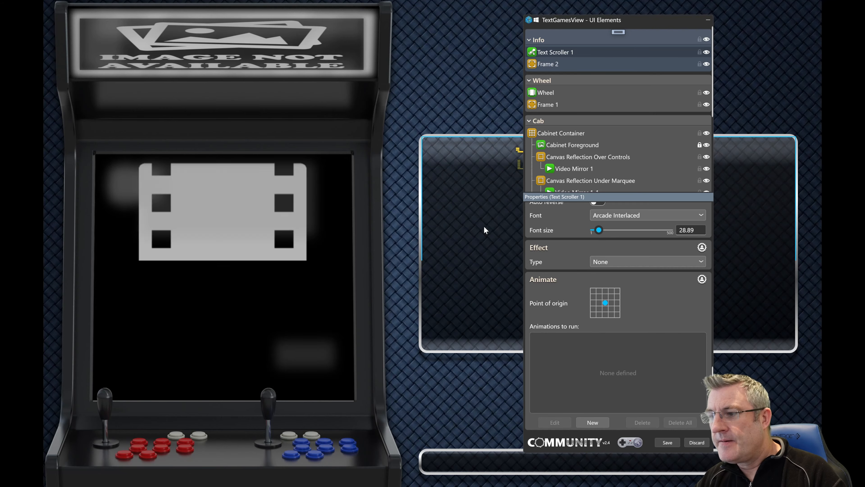
# Step: Discard the TextGamesView edits and close the view editor without saving
pyautogui.click(691, 443)
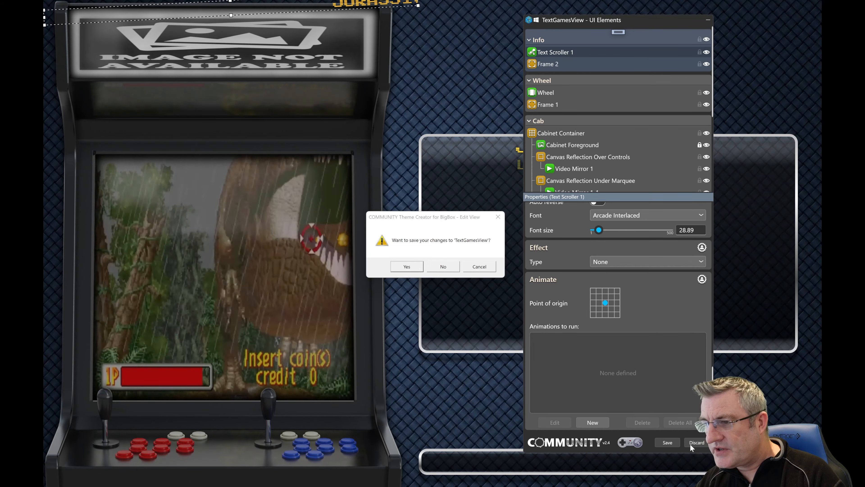
pyautogui.press('n')
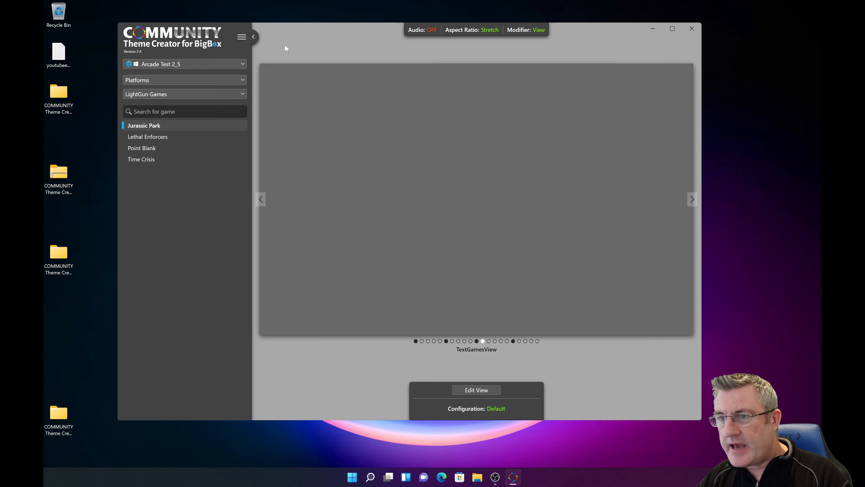
# Step: Review the application settings for author, social media and BigBox path, and cancel without changes
pyautogui.click(242, 37)
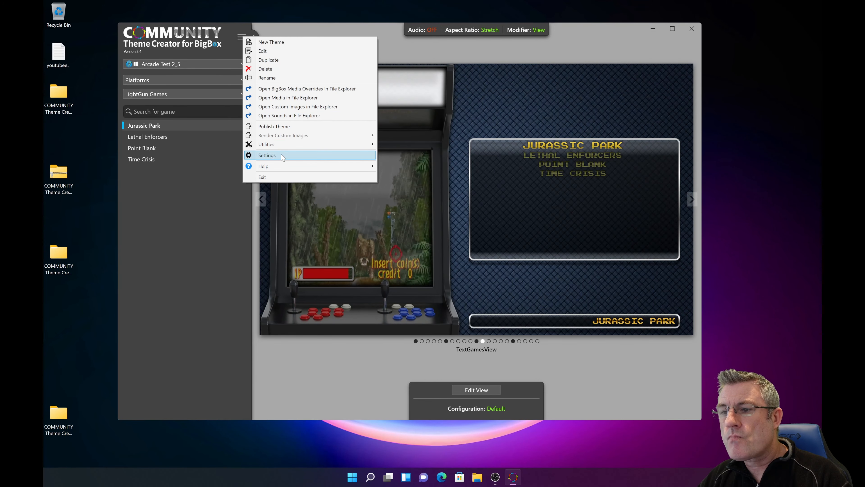
pyautogui.click(373, 155)
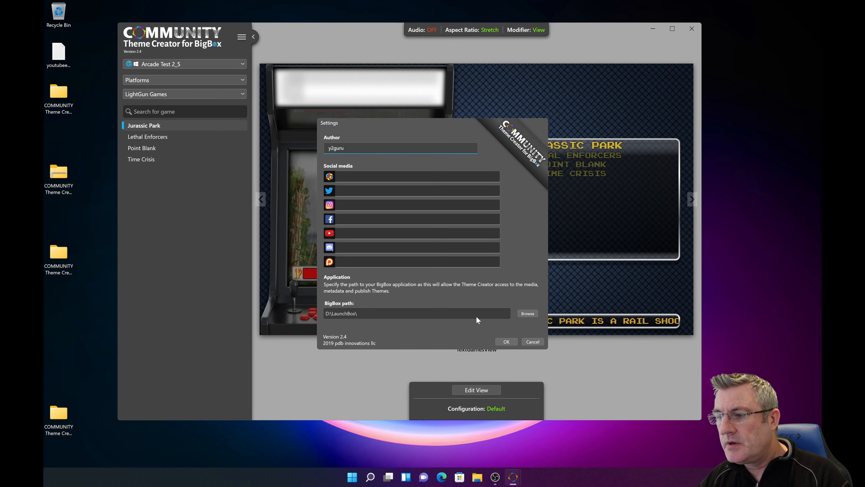
pyautogui.click(534, 344)
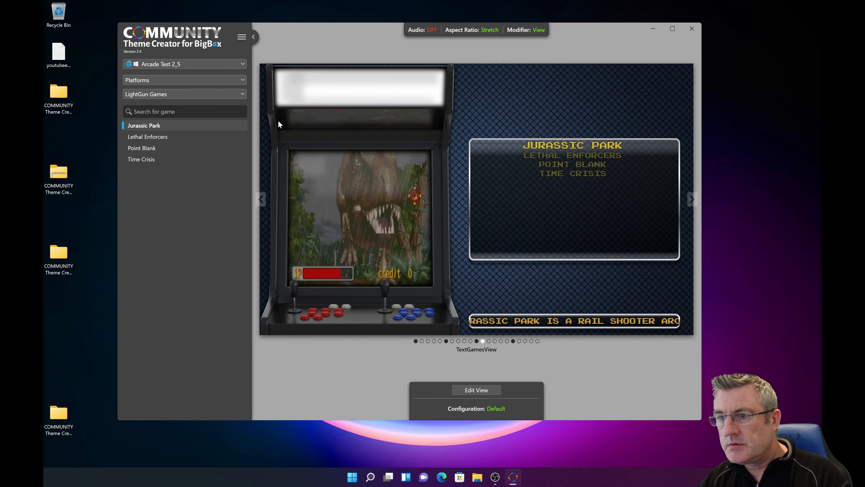
# Step: View the About information for COMMUNITY Theme Creator, including version, installed plugins and contributors, and close it
pyautogui.click(242, 36)
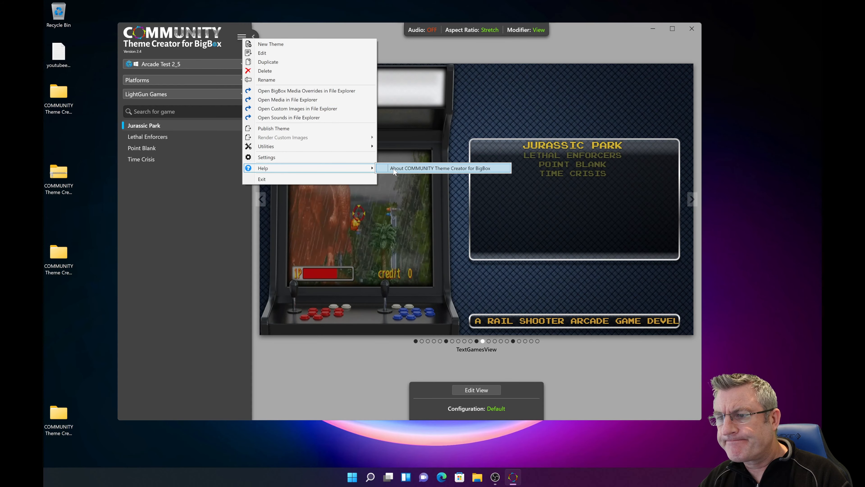
pyautogui.click(394, 169)
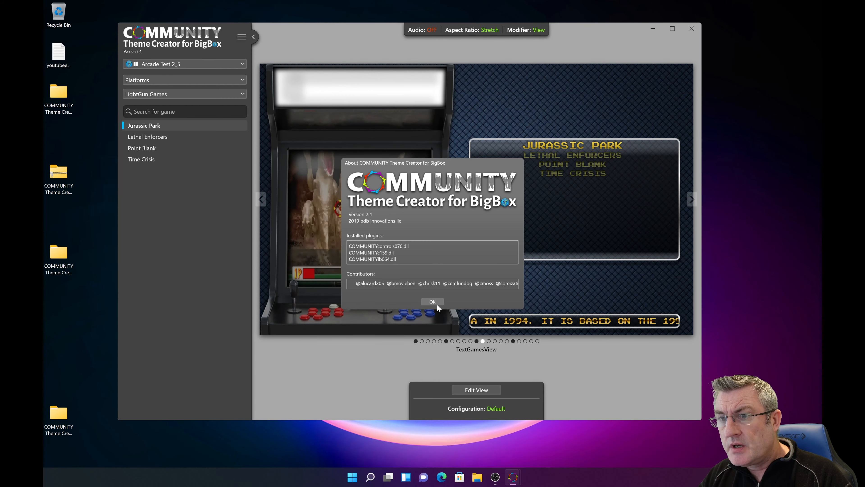
pyautogui.click(437, 304)
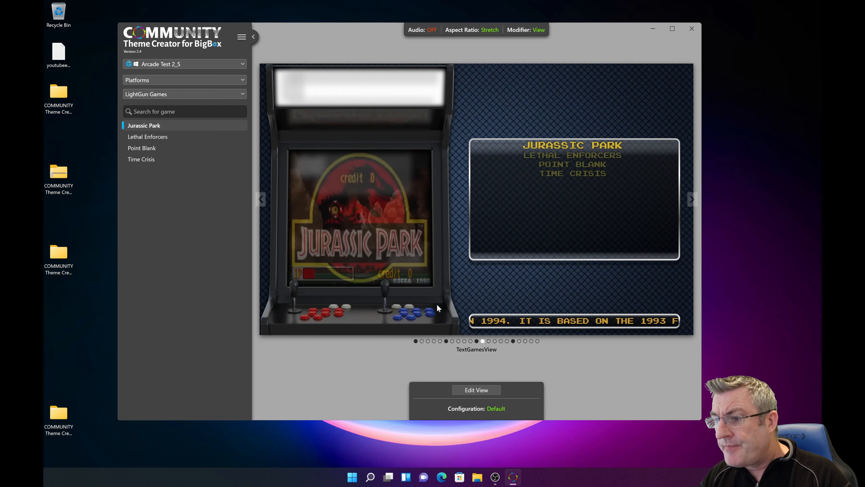
# Step: Open TextGamesView in the view editor three times with Jurassic Park selected, leaving each time by discarding without edits
pyautogui.click(486, 391)
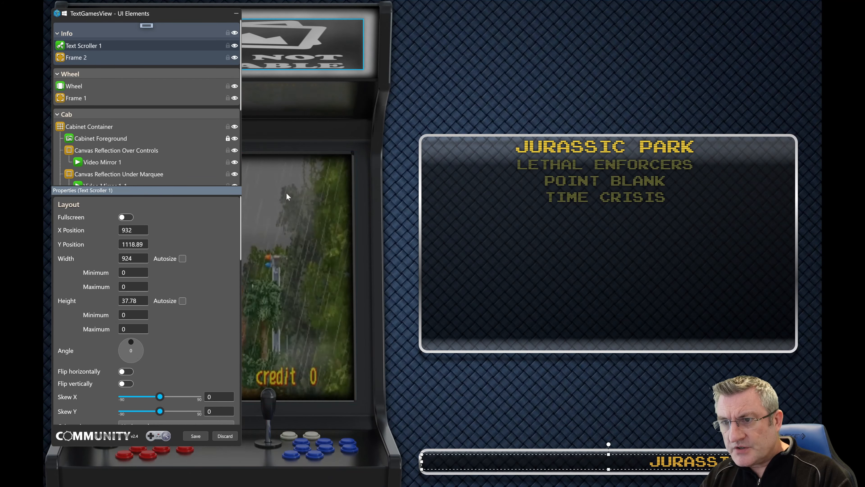
pyautogui.click(225, 436)
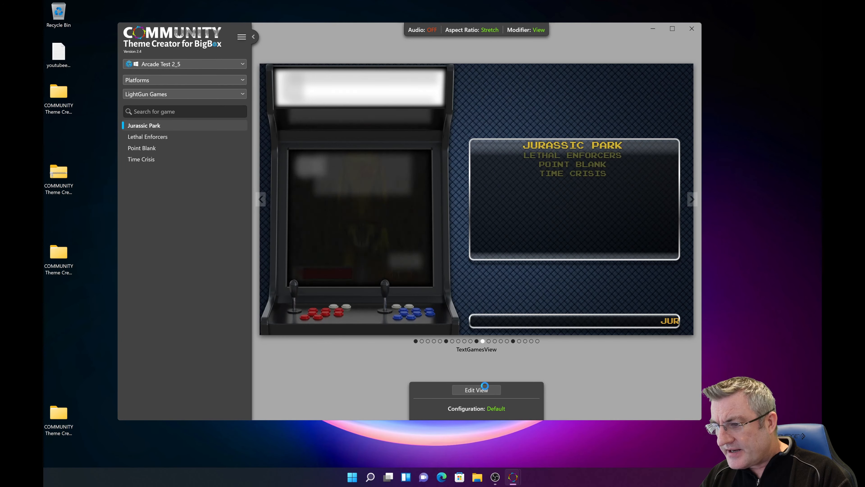
pyautogui.click(486, 389)
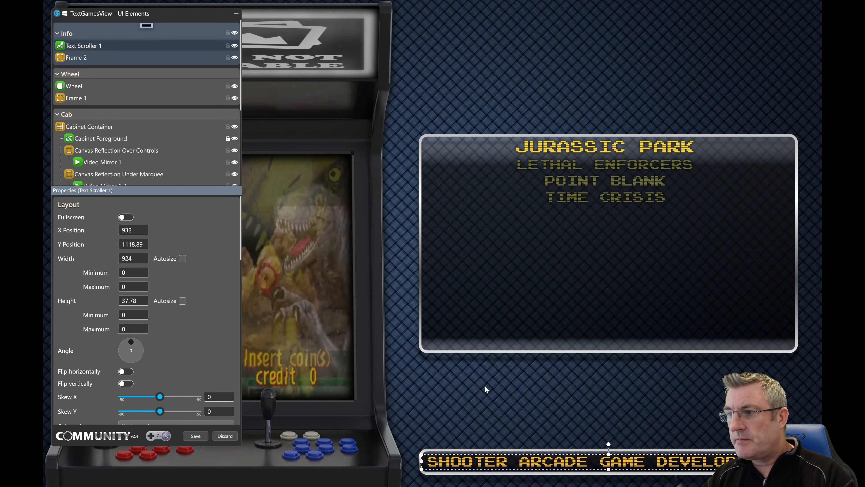
pyautogui.click(227, 437)
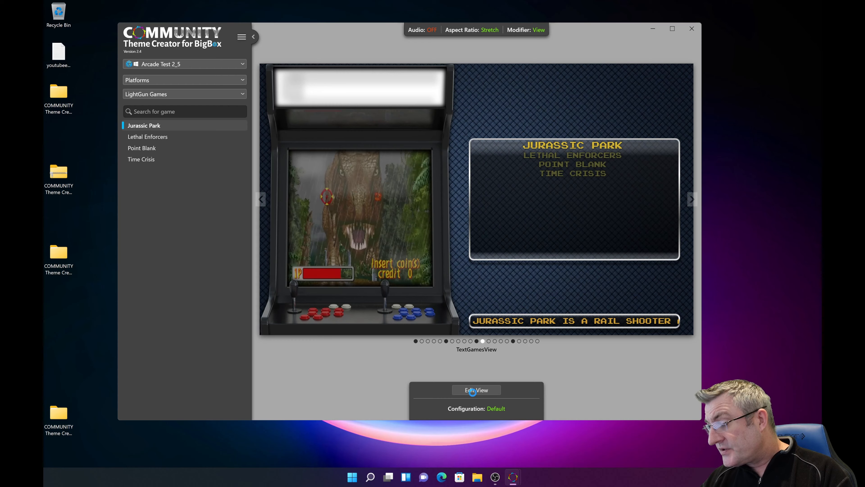
pyautogui.click(472, 393)
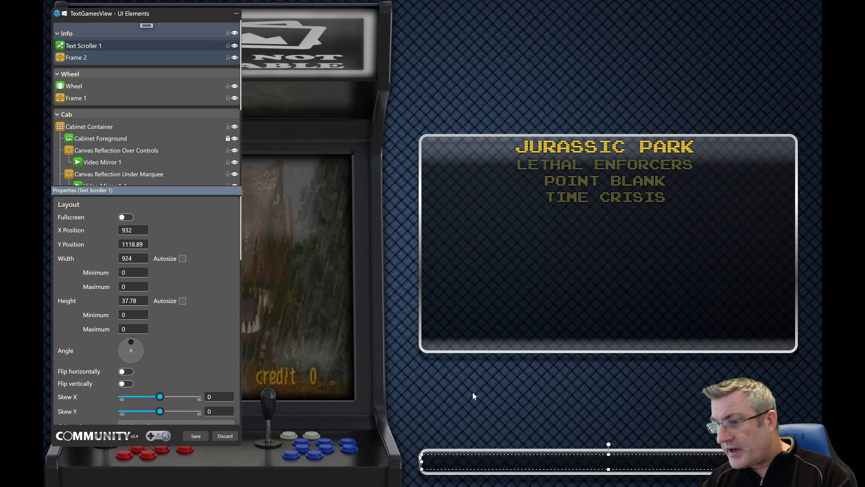
pyautogui.click(217, 438)
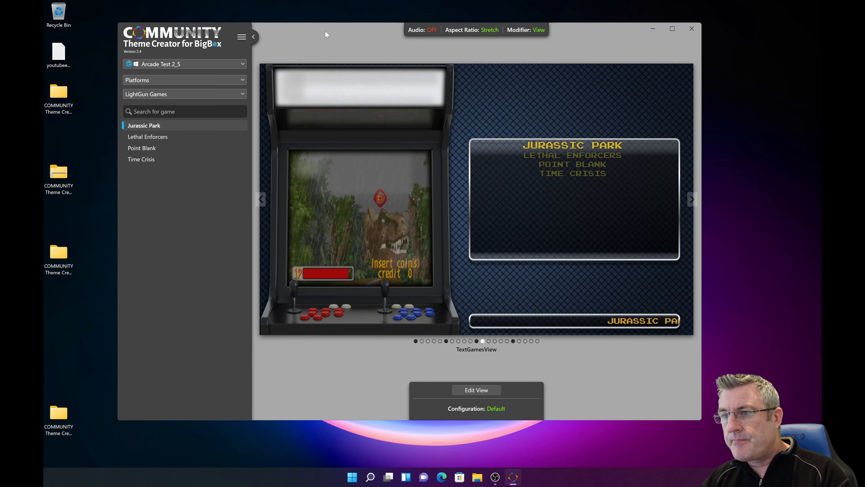
# Step: Preview TextGamesView with Lethal Enforcers and with Point Blank, keeping Point Blank as the selected game
pyautogui.moveTo(325, 31)
pyautogui.mouseDown()
pyautogui.moveTo(363, 56)
pyautogui.moveTo(336, 42)
pyautogui.mouseUp()
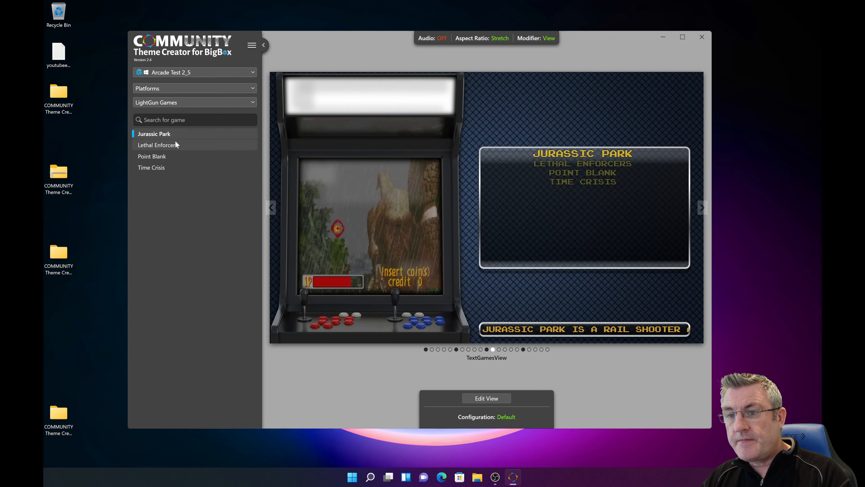
pyautogui.click(171, 146)
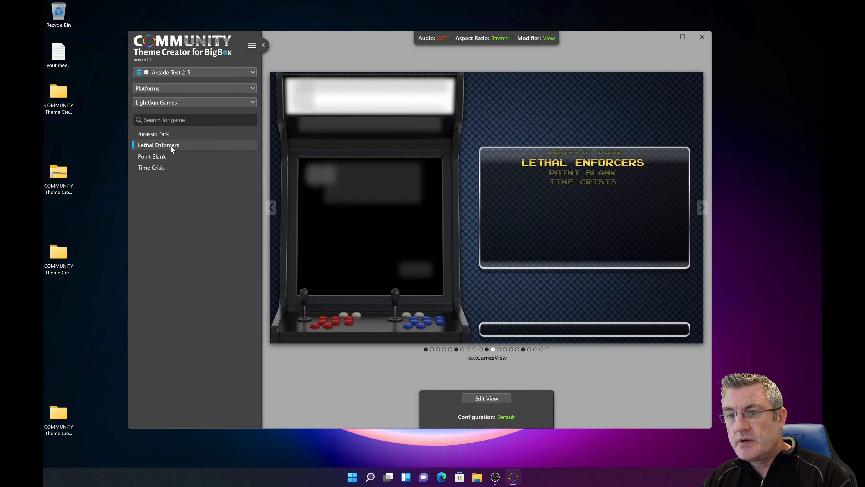
pyautogui.click(169, 156)
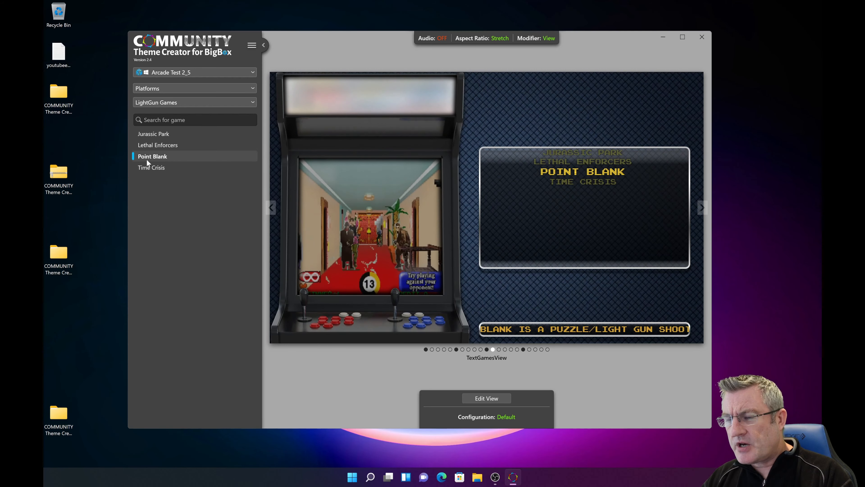
pyautogui.click(503, 416)
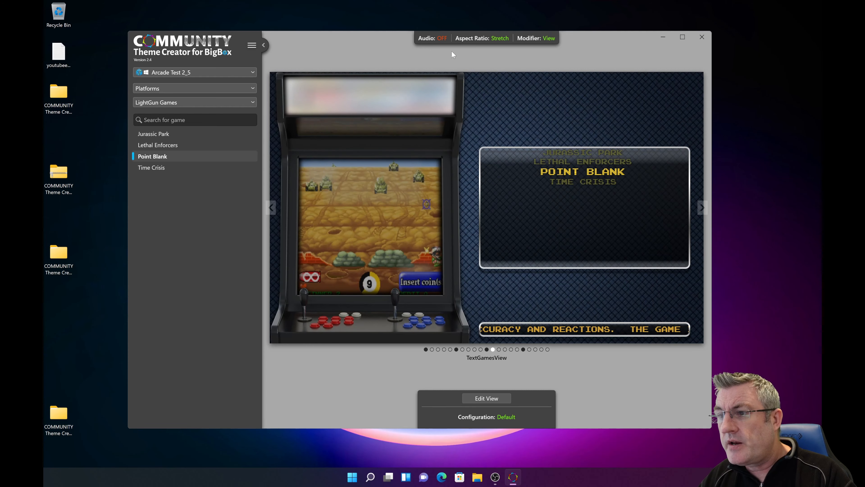
pyautogui.click(532, 38)
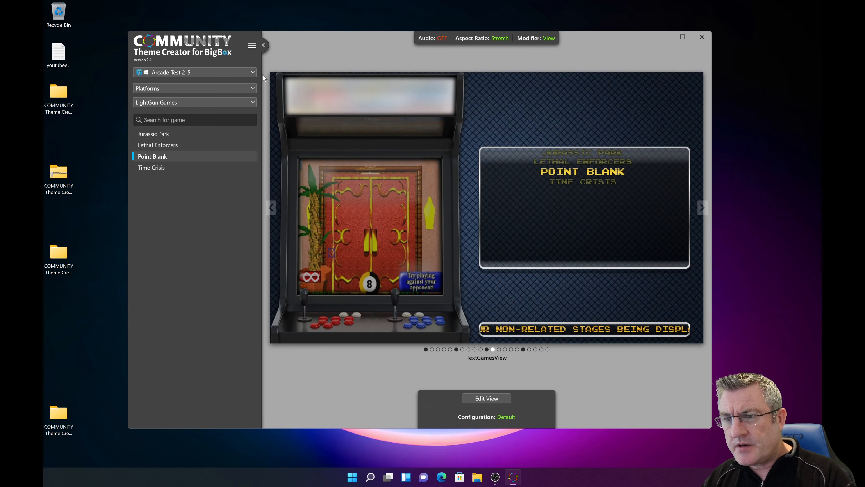
# Step: Examine the list of available themes from Arcade Test 2 down to _Theme Components, and close it without switching themes
pyautogui.click(255, 71)
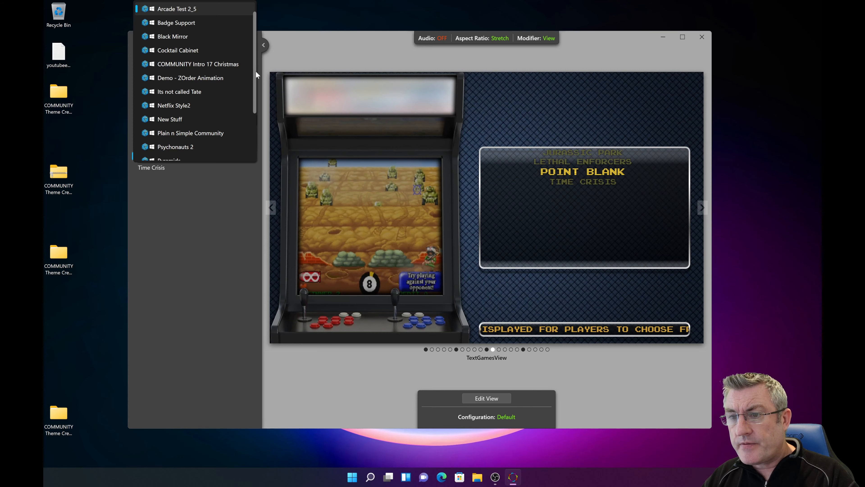
pyautogui.moveTo(254, 75)
pyautogui.mouseDown()
pyautogui.moveTo(253, 117)
pyautogui.moveTo(255, 63)
pyautogui.mouseUp()
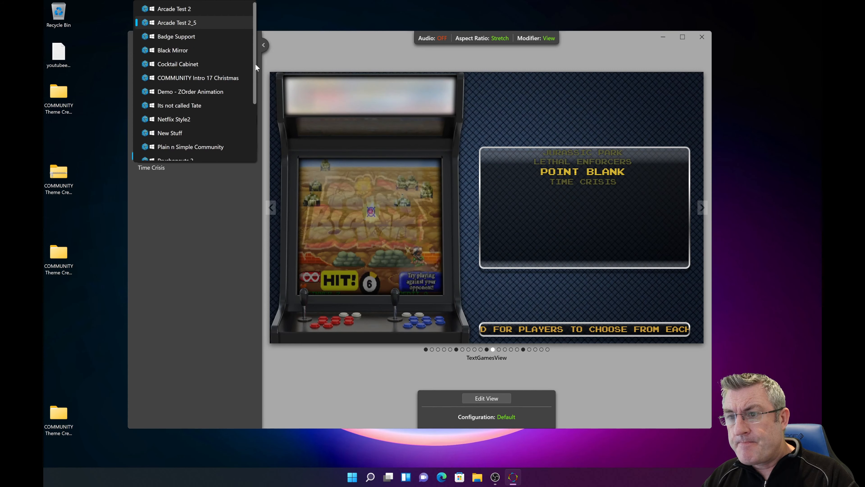
pyautogui.click(294, 46)
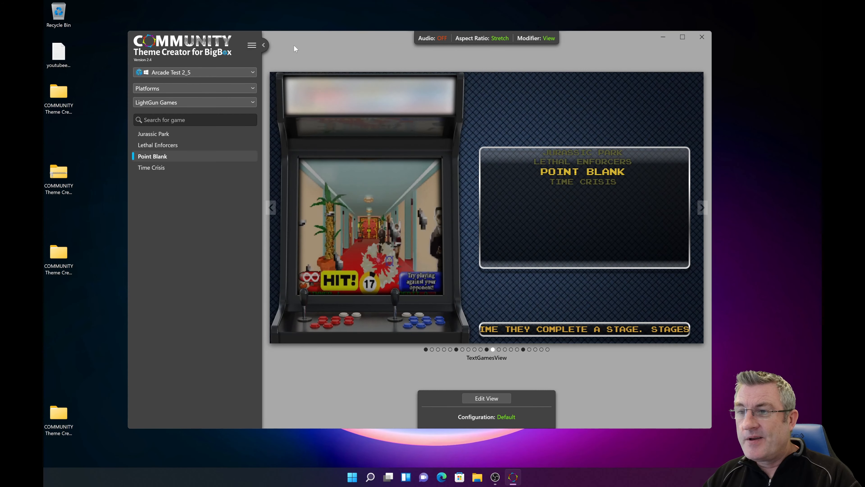
pyautogui.click(252, 73)
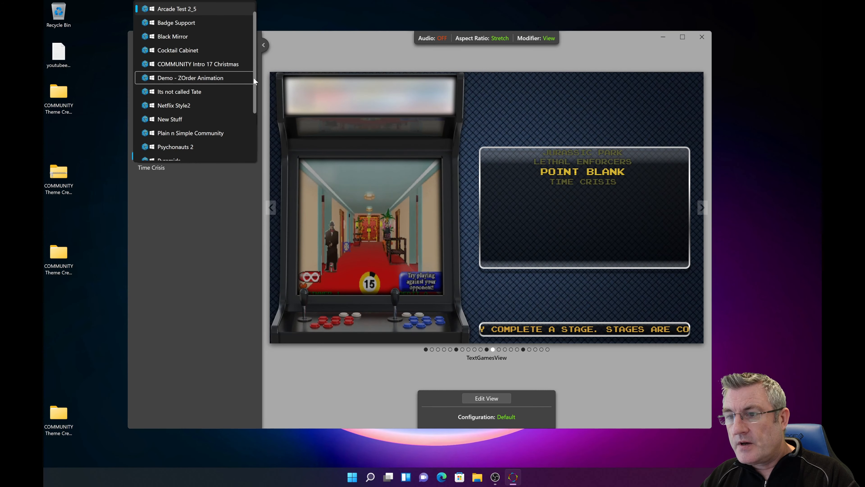
pyautogui.scroll(-1, 254, 122)
pyautogui.scroll(1, 254, 90)
pyautogui.click(285, 49)
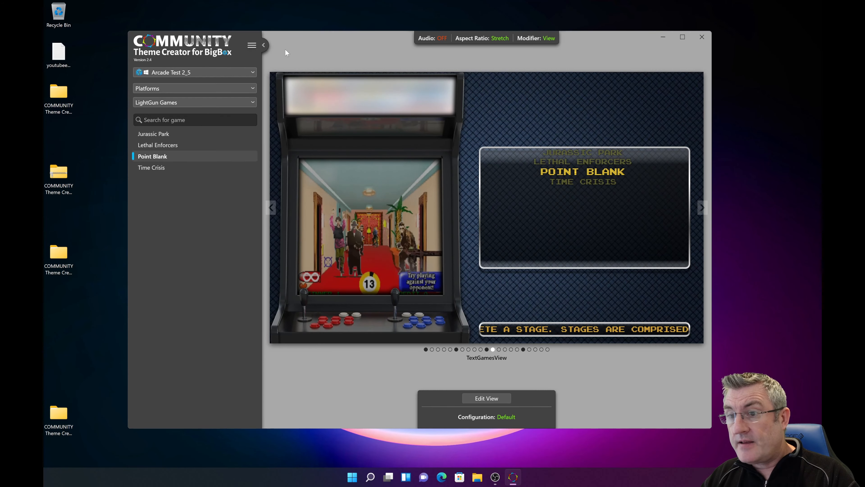
pyautogui.click(250, 72)
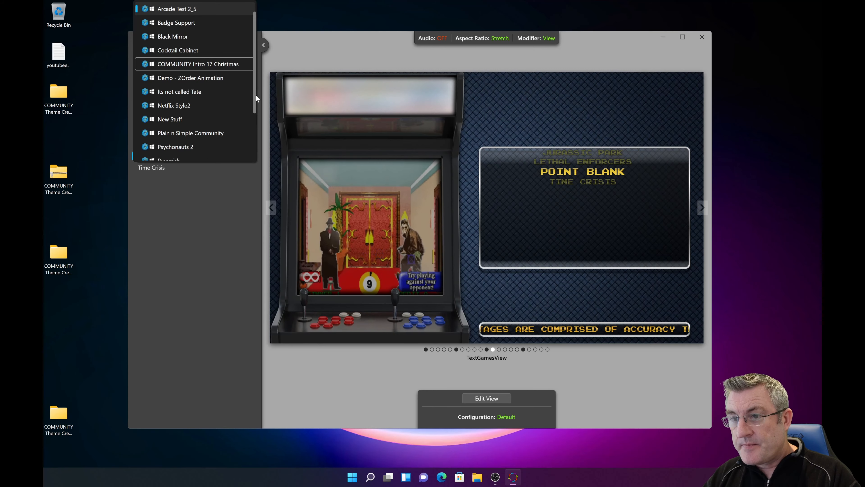
pyautogui.scroll(1, 256, 95)
pyautogui.click(281, 40)
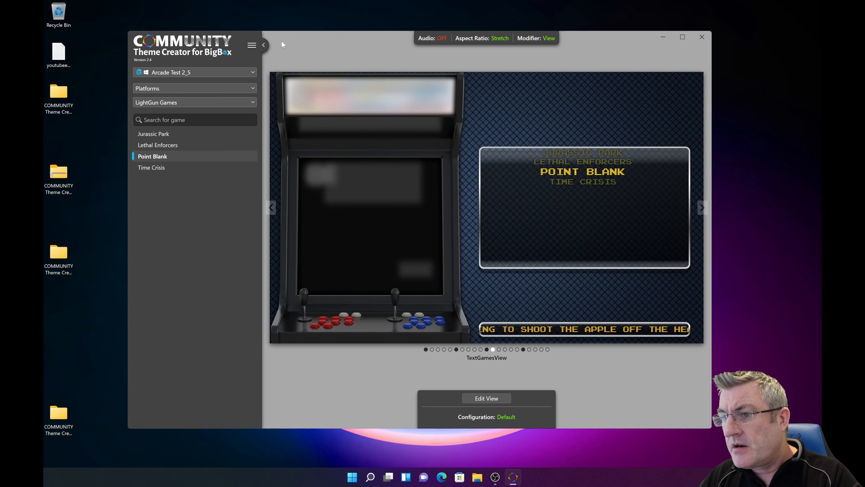
pyautogui.click(242, 70)
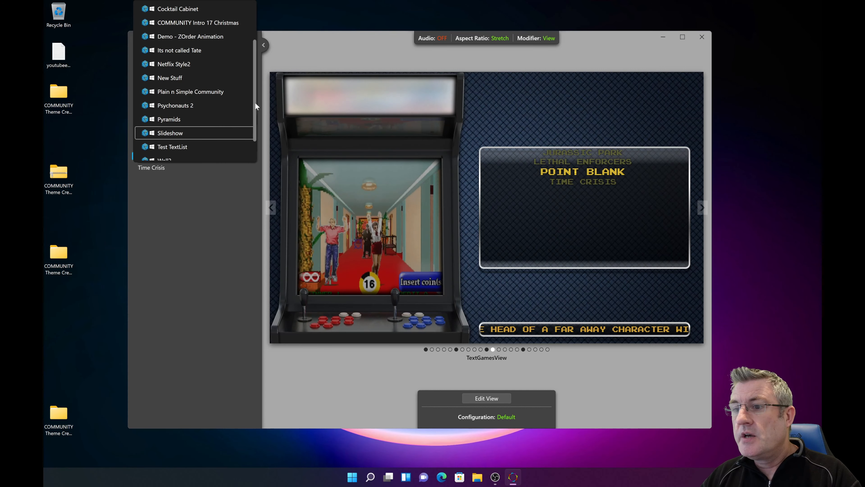
pyautogui.moveTo(253, 101); pyautogui.dragTo(246, 163)
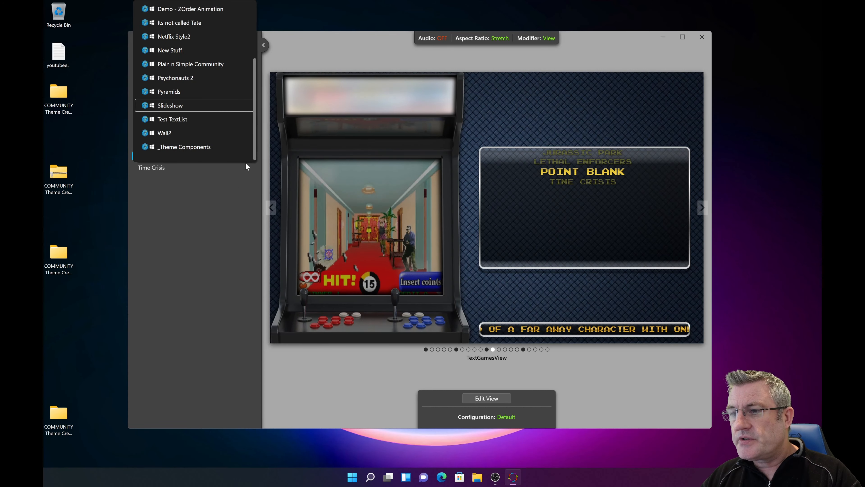
pyautogui.click(236, 183)
pyautogui.click(250, 72)
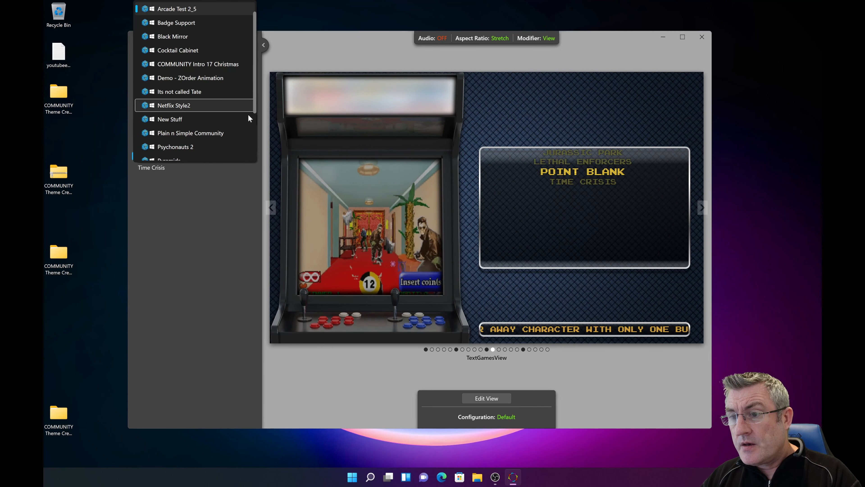
pyautogui.moveTo(254, 100); pyautogui.dragTo(252, 156)
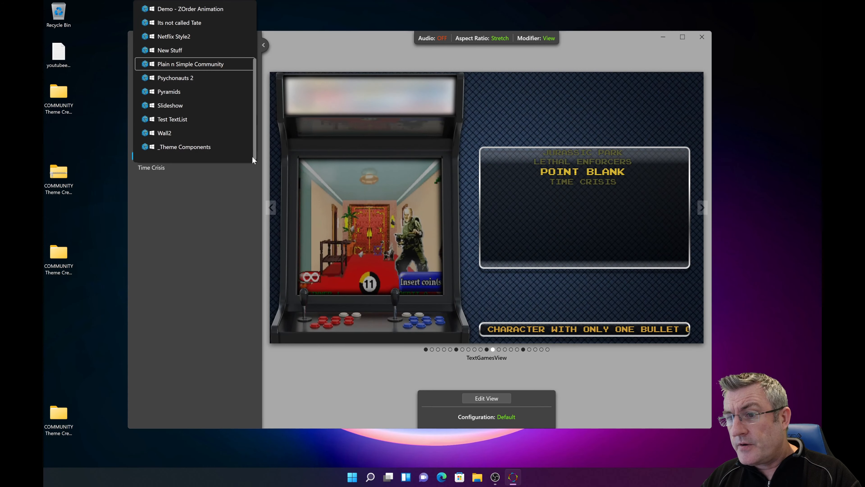
pyautogui.click(252, 184)
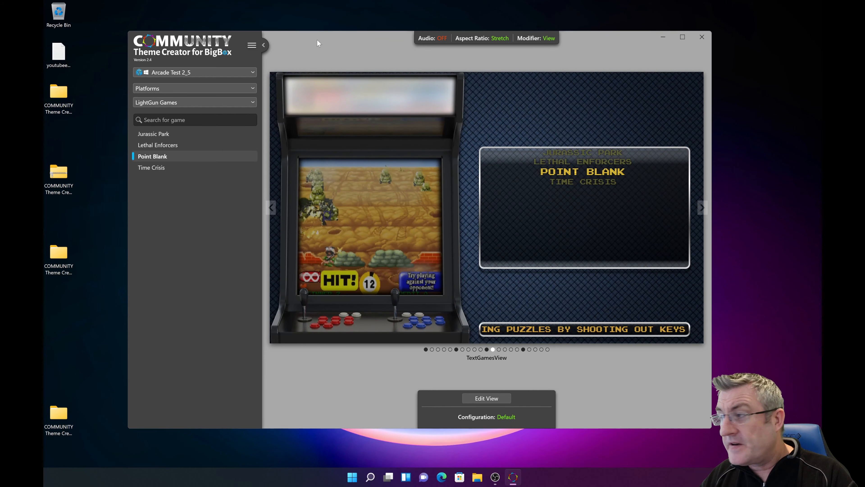
# Step: Open TextGamesView in the view editor with Point Blank selected, and discard it without making edits
pyautogui.moveTo(317, 39); pyautogui.dragTo(309, 33)
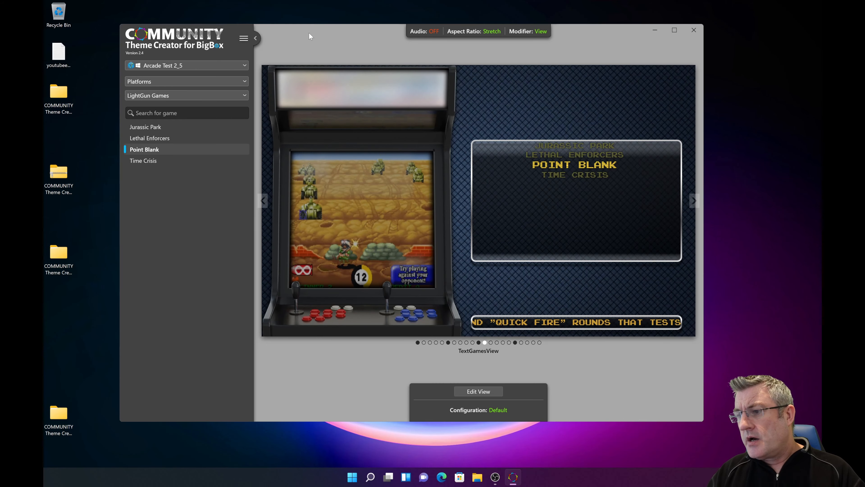
pyautogui.click(478, 392)
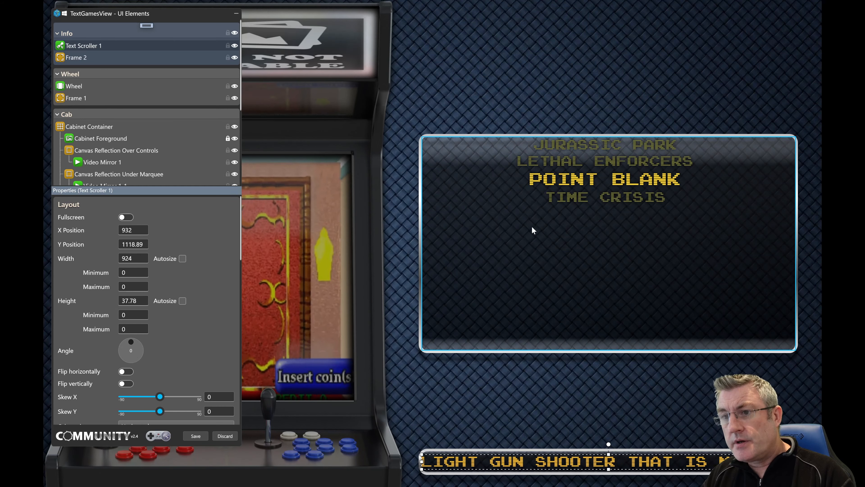
pyautogui.click(227, 436)
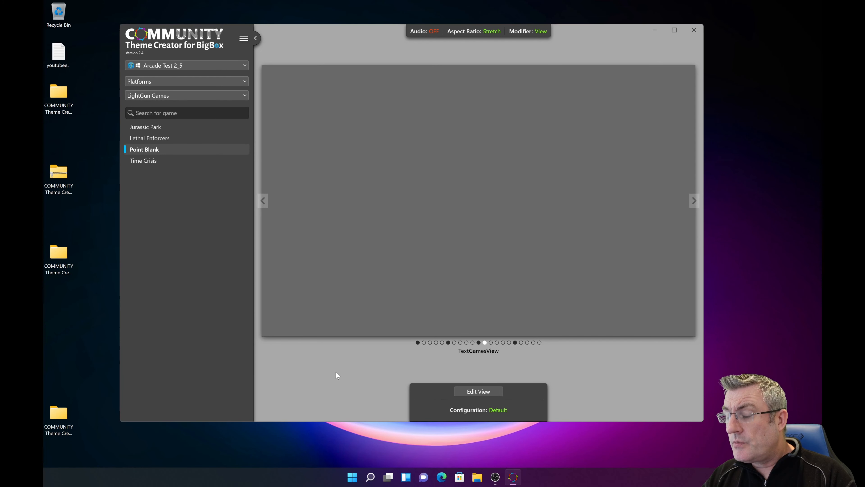